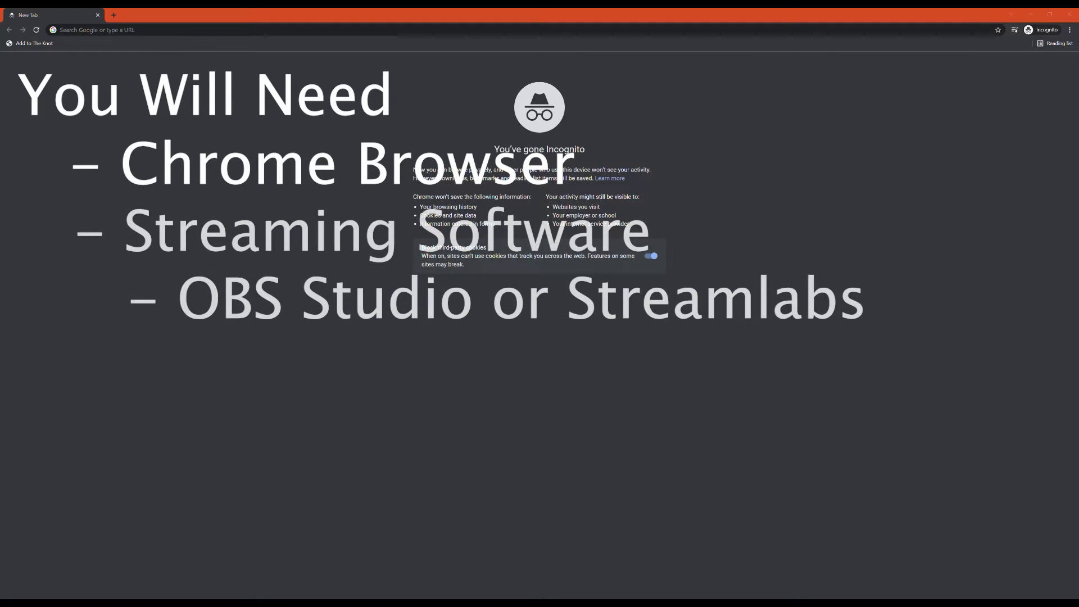
{"action": "left_click", "coordinate": [205, 88]}
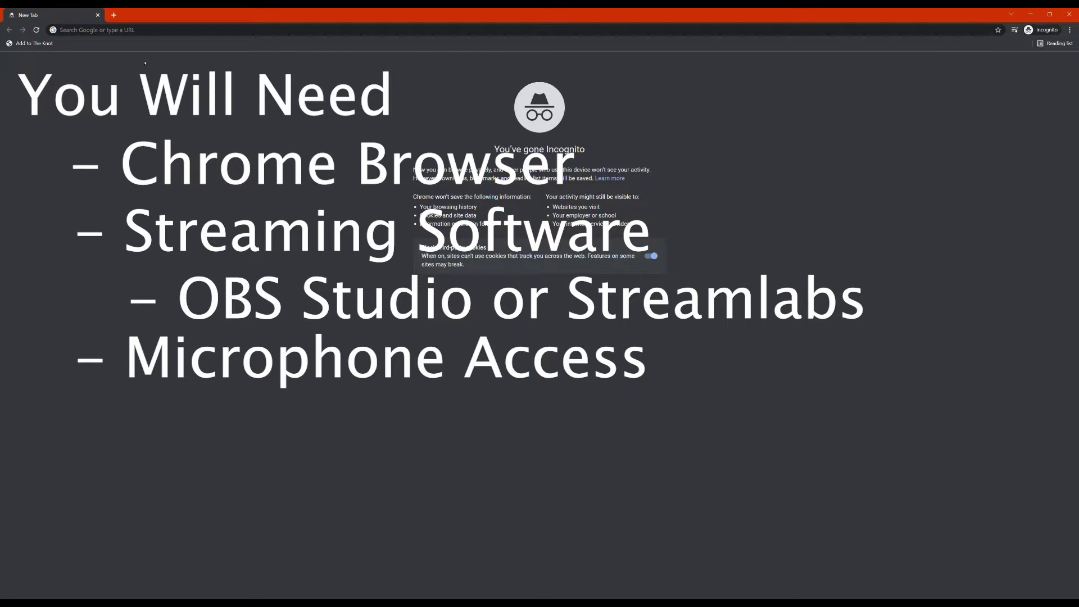
{"action": "left_click", "coordinate": [230, 30]}
{"action": "type", "text": "www.web"}
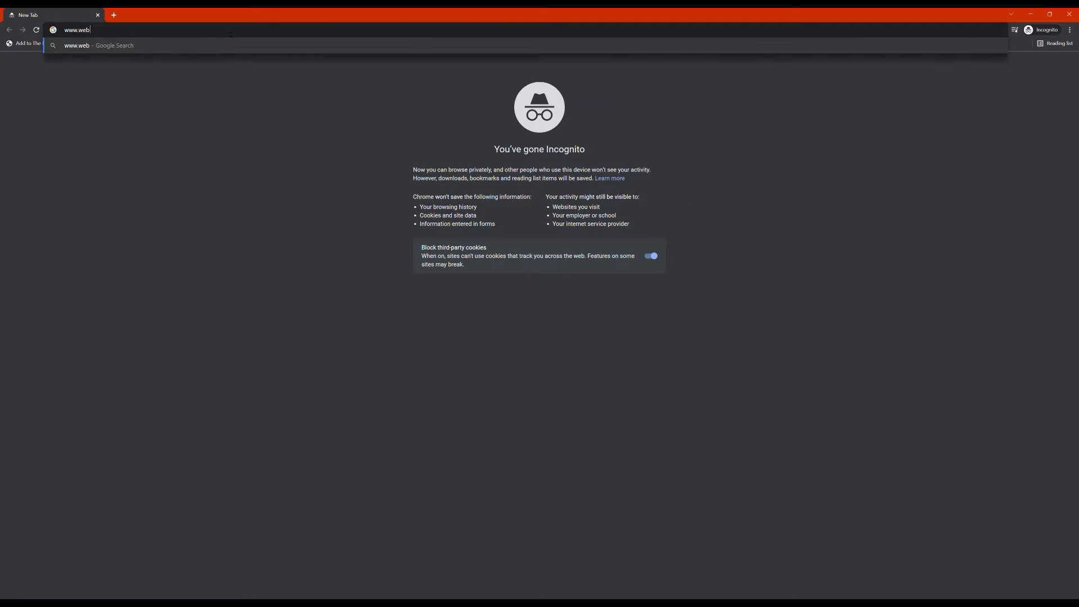
{"action": "type", "text": "captioner.com"}
{"action": "key", "text": "Return"}
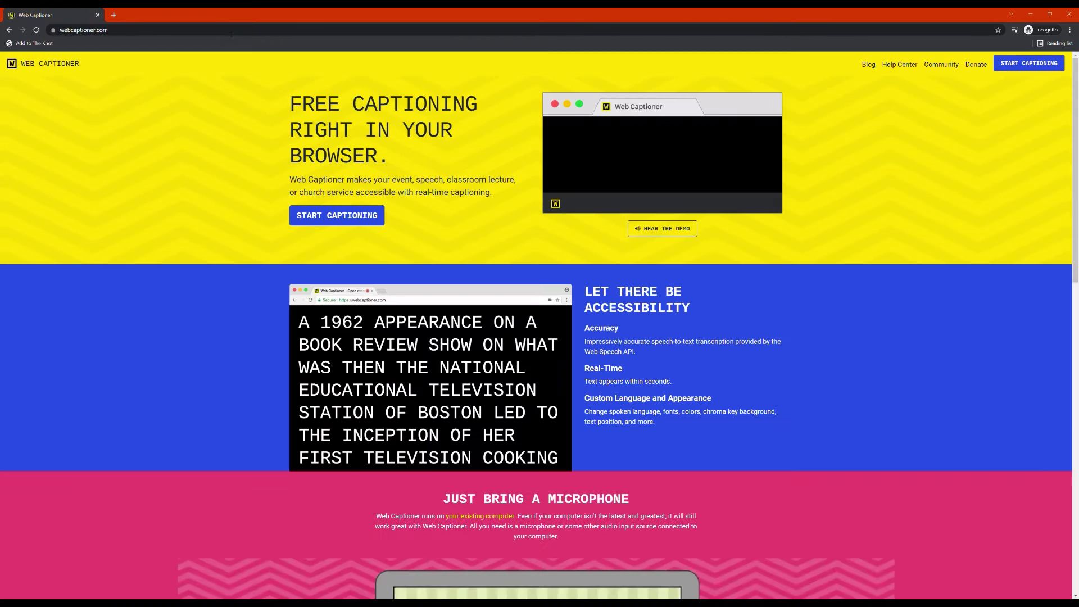
Open twitch.tv/phoenixbelle in a second tab, dismiss the sign-up form and close that tab
{"action": "left_click", "coordinate": [114, 15]}
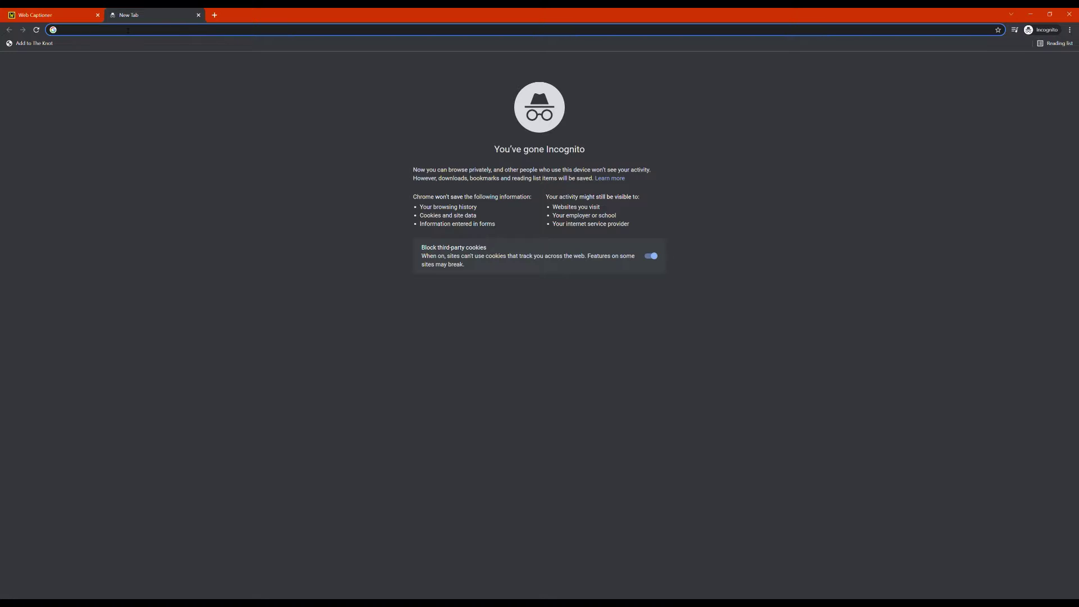
{"action": "type", "text": "twitch.tv/phoenixbelle"}
{"action": "key", "text": "Return"}
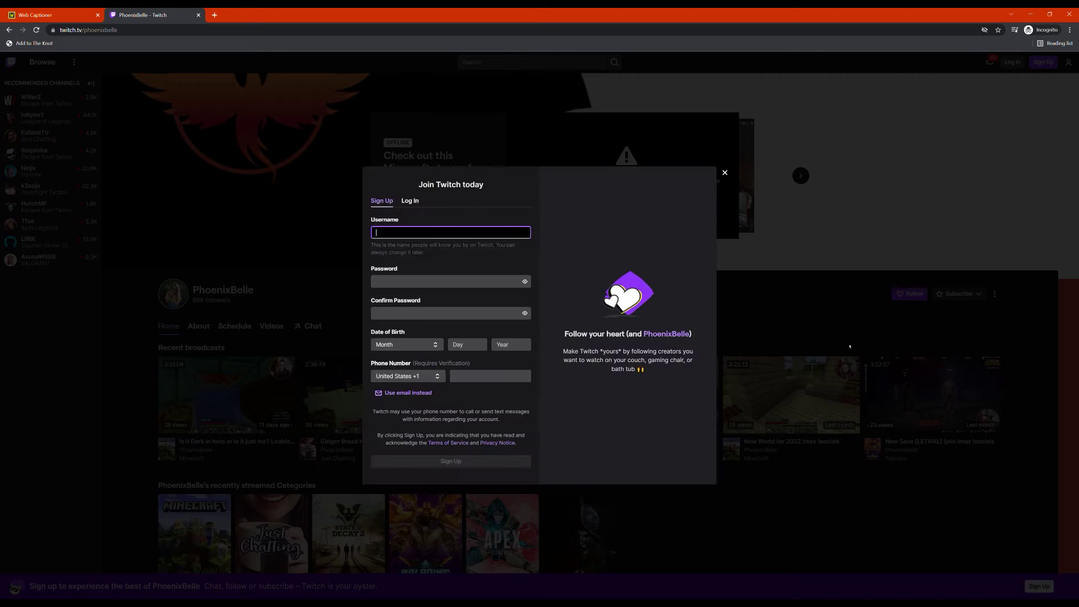
{"action": "left_click", "coordinate": [725, 173]}
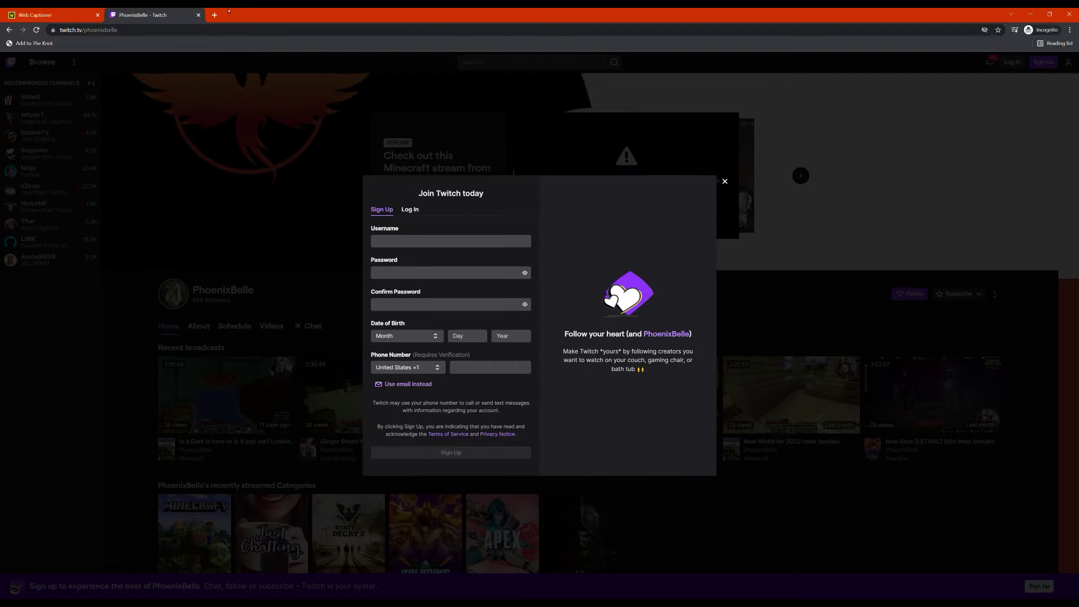
{"action": "left_click", "coordinate": [197, 15]}
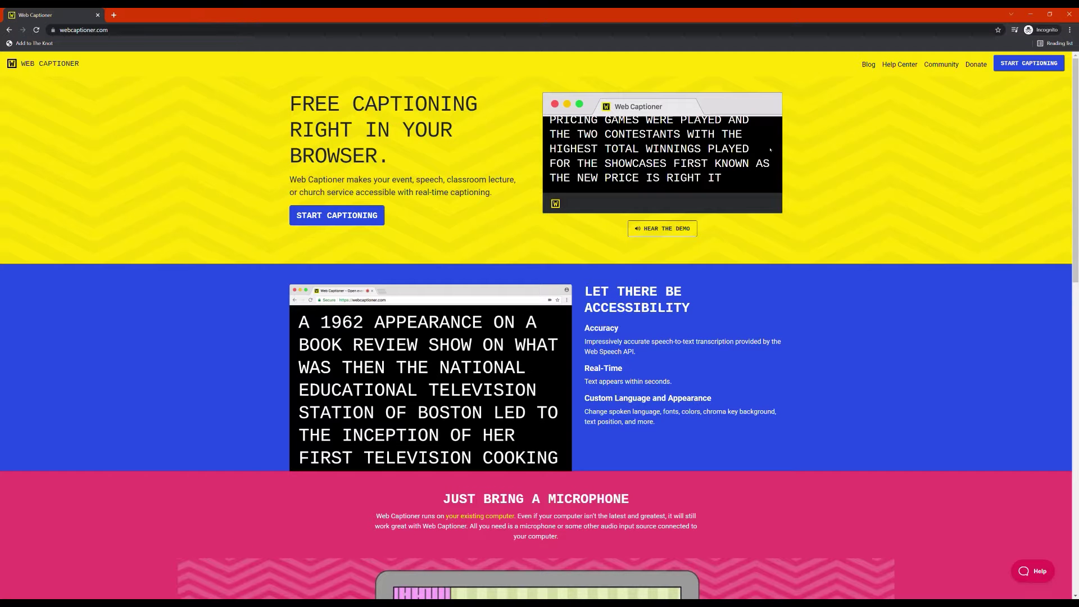
Launch the captioning page and sign in with email, entering the account's email address
{"action": "left_click", "coordinate": [1045, 63]}
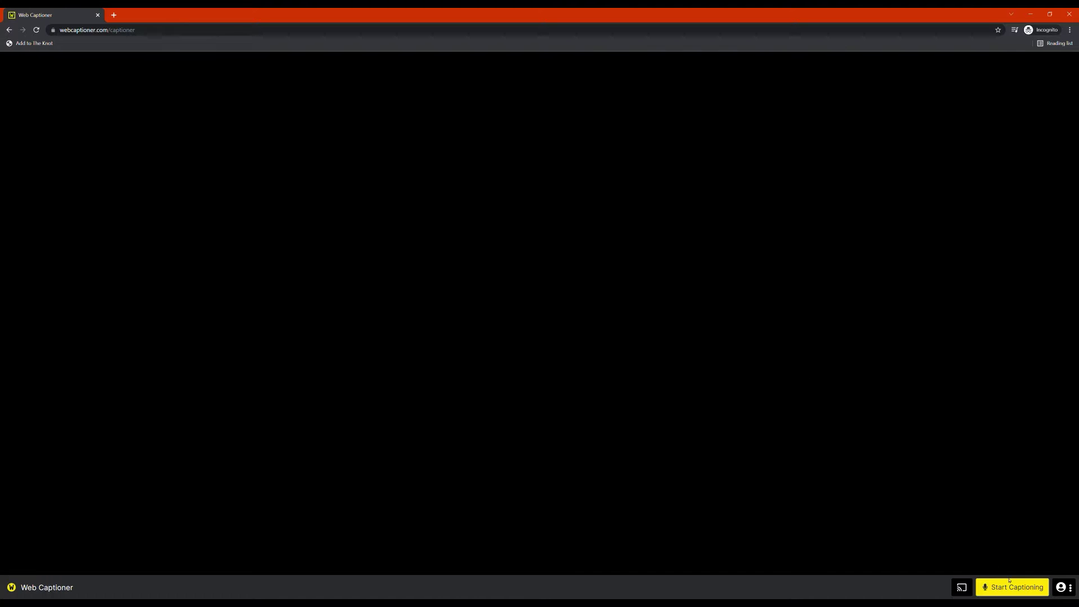
{"action": "left_click", "coordinate": [1071, 589]}
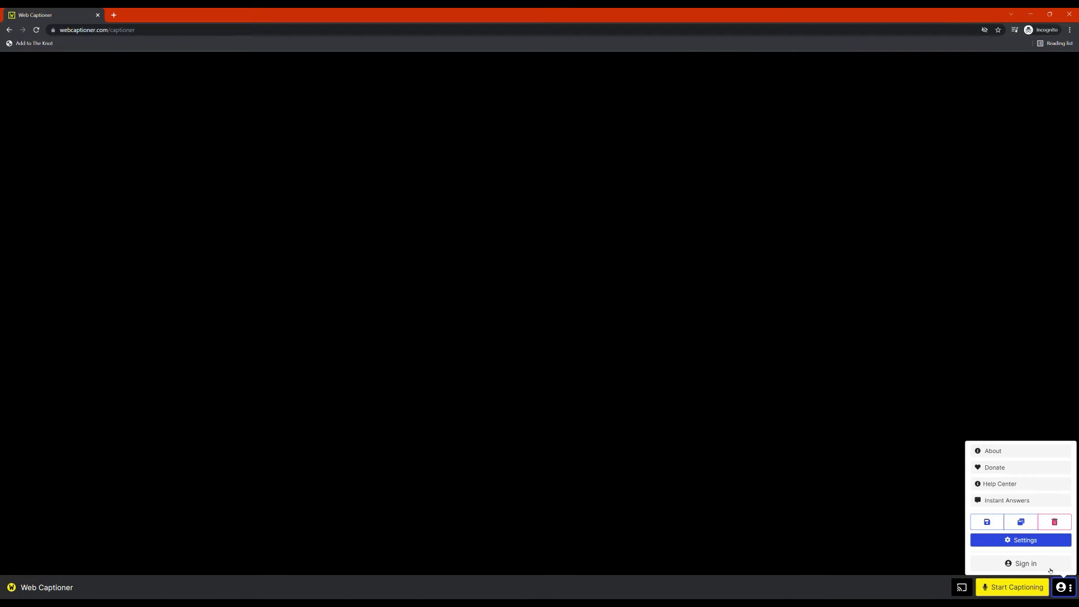
{"action": "left_click", "coordinate": [1027, 564]}
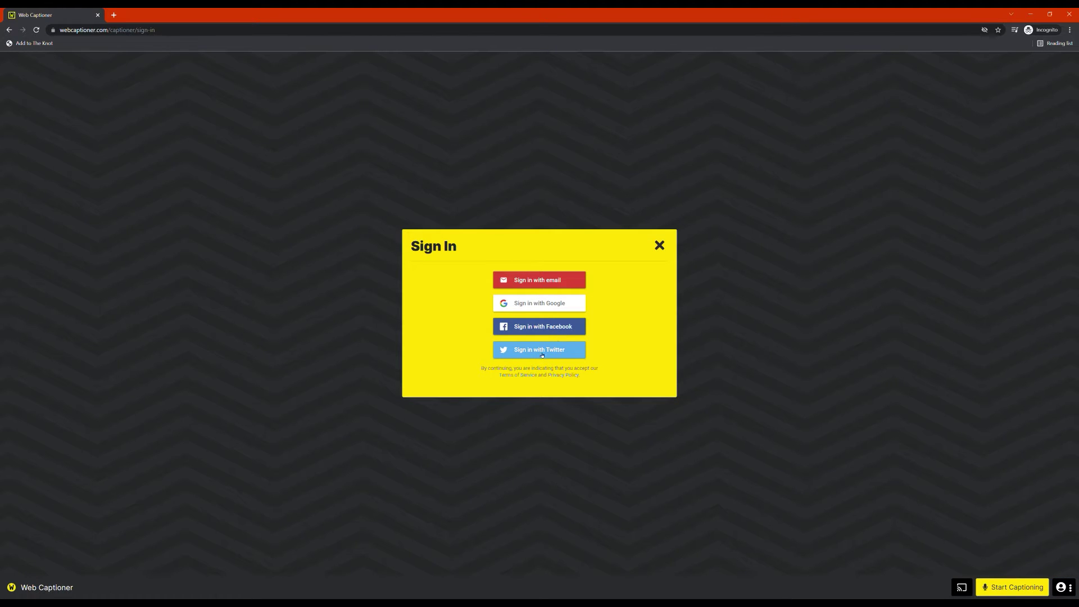
{"action": "left_click", "coordinate": [568, 281]}
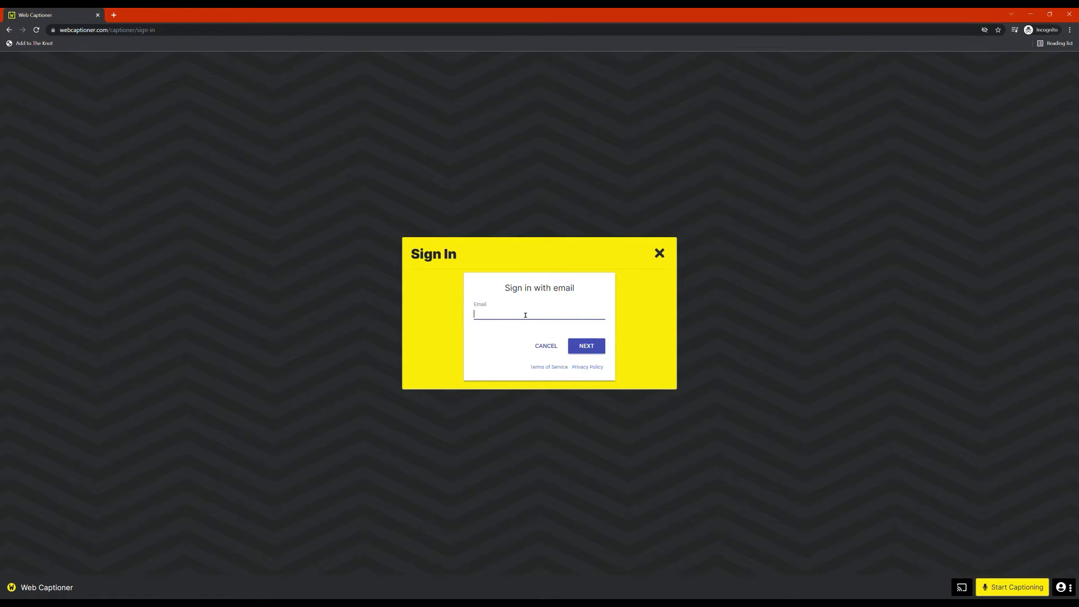
{"action": "type", "text": "phoenix"}
{"action": "key", "text": "Down"}
{"action": "key", "text": "Return"}
{"action": "left_click", "coordinate": [595, 353]}
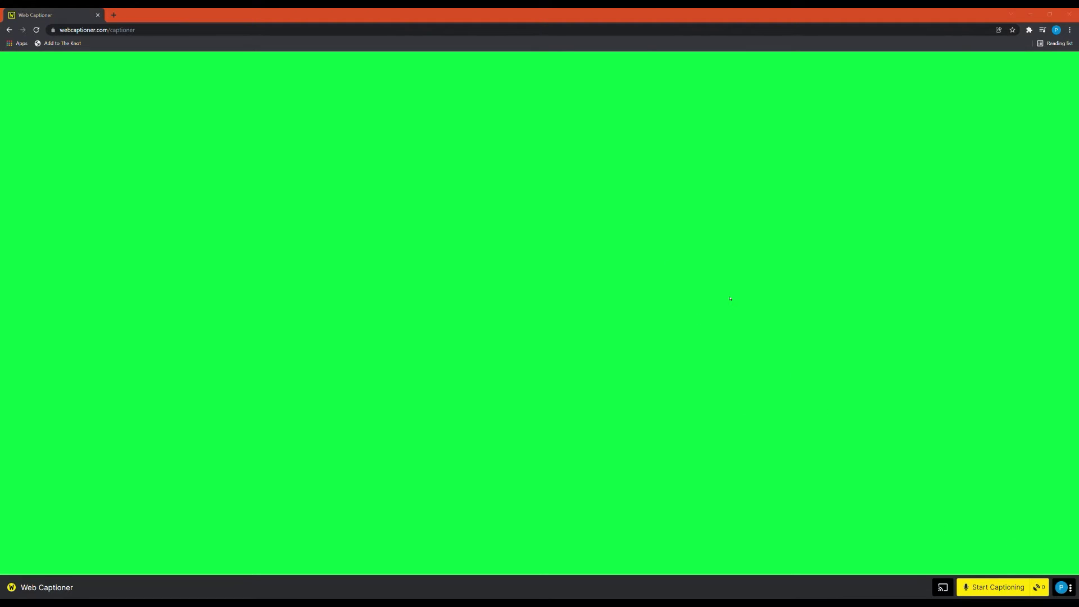
Open the captioner settings, look through the Appearance, Language and Word Replacements pages, and return to General
{"action": "left_click", "coordinate": [1072, 588]}
{"action": "left_click", "coordinate": [1029, 565]}
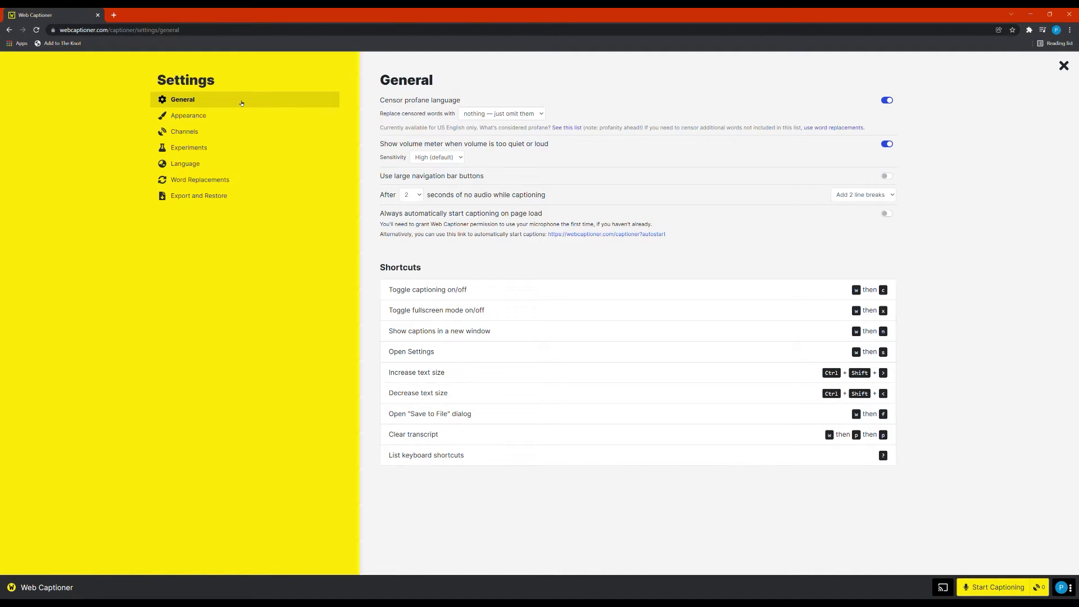
{"action": "left_click", "coordinate": [228, 114]}
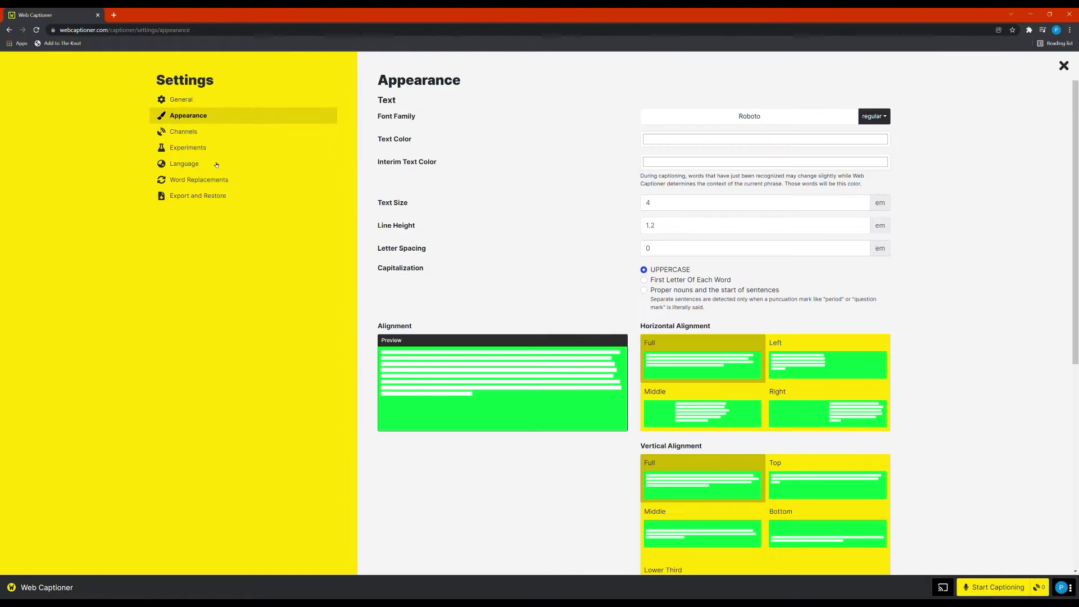
{"action": "left_click", "coordinate": [216, 164]}
{"action": "left_click", "coordinate": [220, 181]}
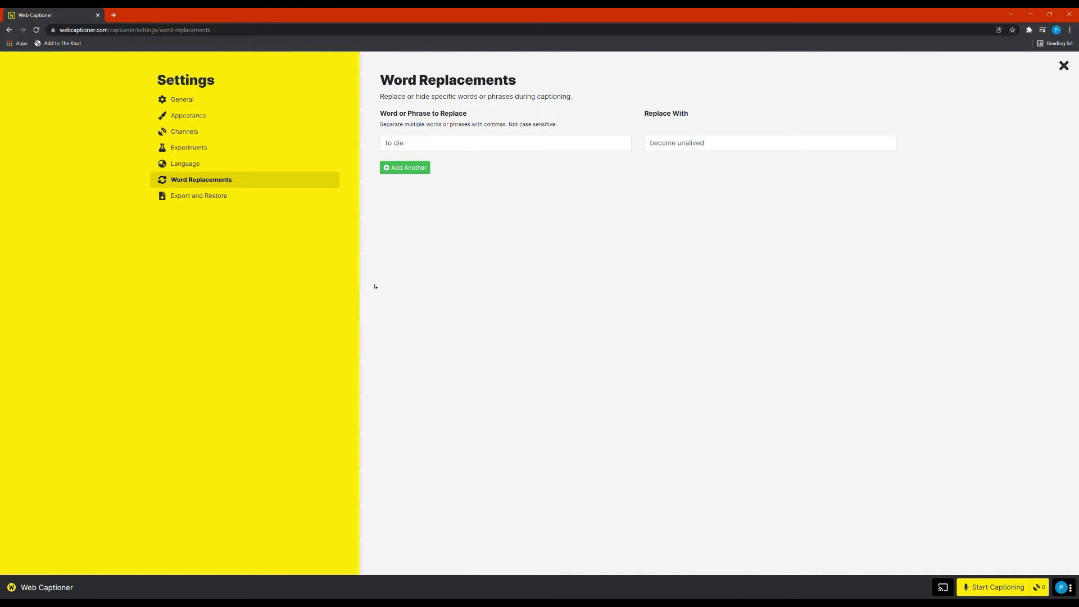
{"action": "left_click", "coordinate": [197, 105]}
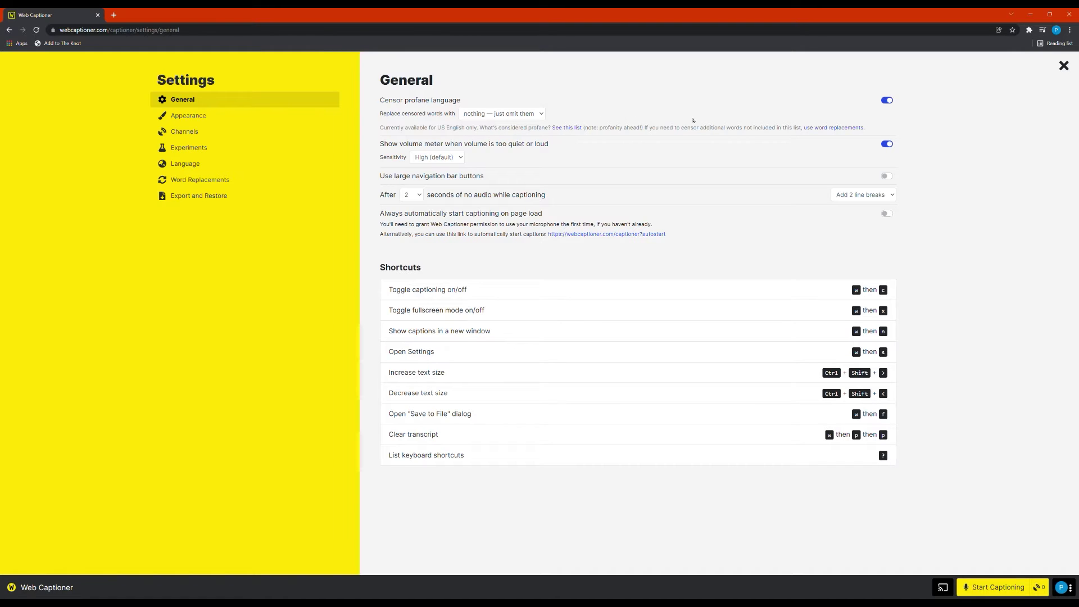
Turn profane language censoring off and back on, and view the replacement choices for censored words
{"action": "left_click", "coordinate": [888, 101]}
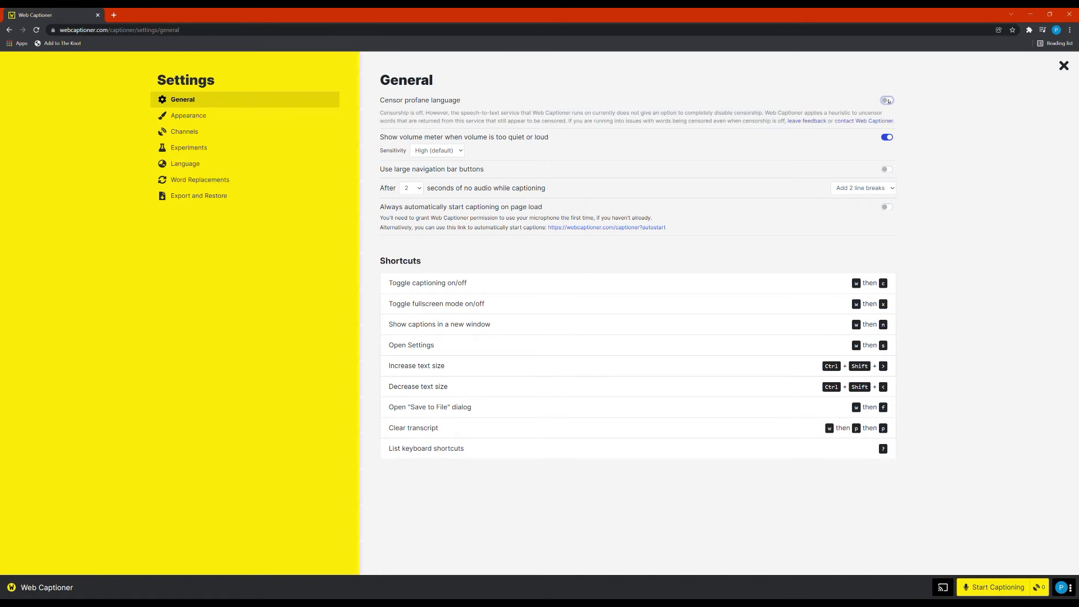
{"action": "left_click", "coordinate": [887, 100]}
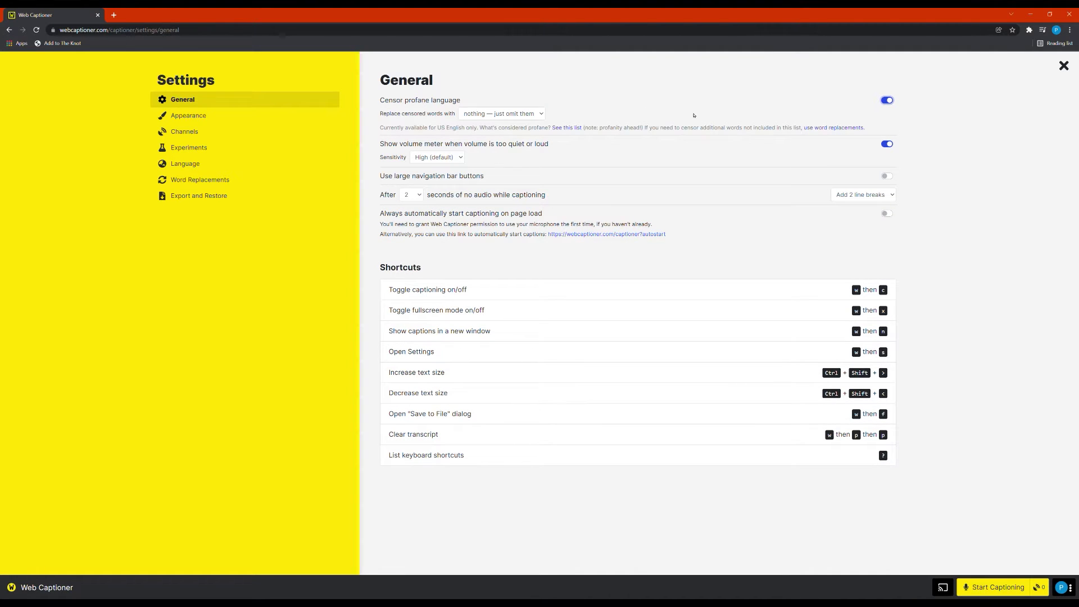
{"action": "left_click", "coordinate": [541, 115]}
Turn the volume meter for too quiet or loud audio off and back on, and check its sensitivity setting
{"action": "left_click", "coordinate": [889, 144]}
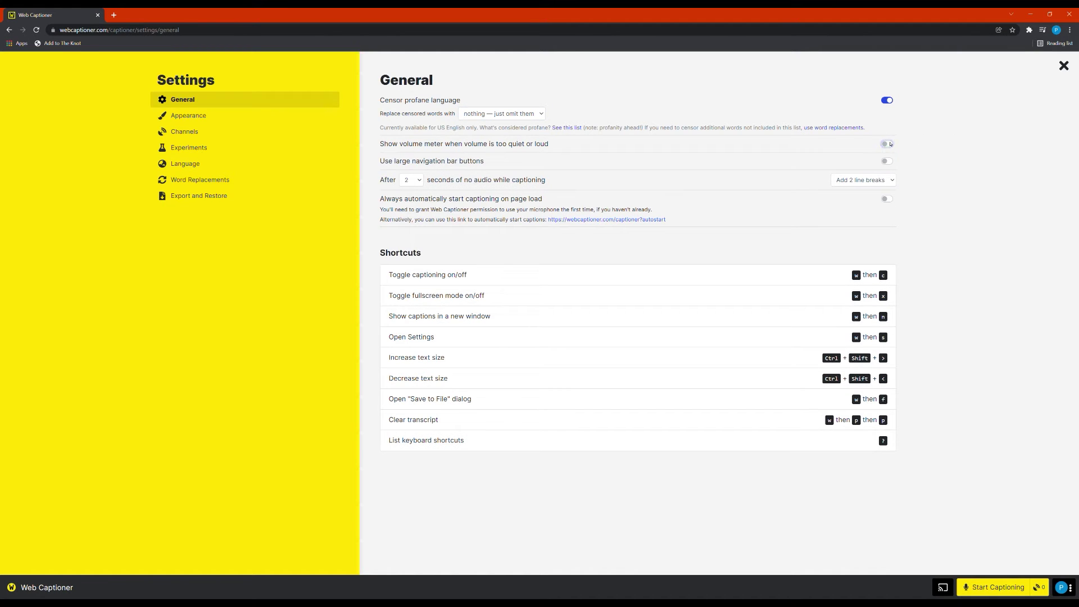
{"action": "left_click", "coordinate": [890, 143]}
{"action": "key", "text": "Tab"}
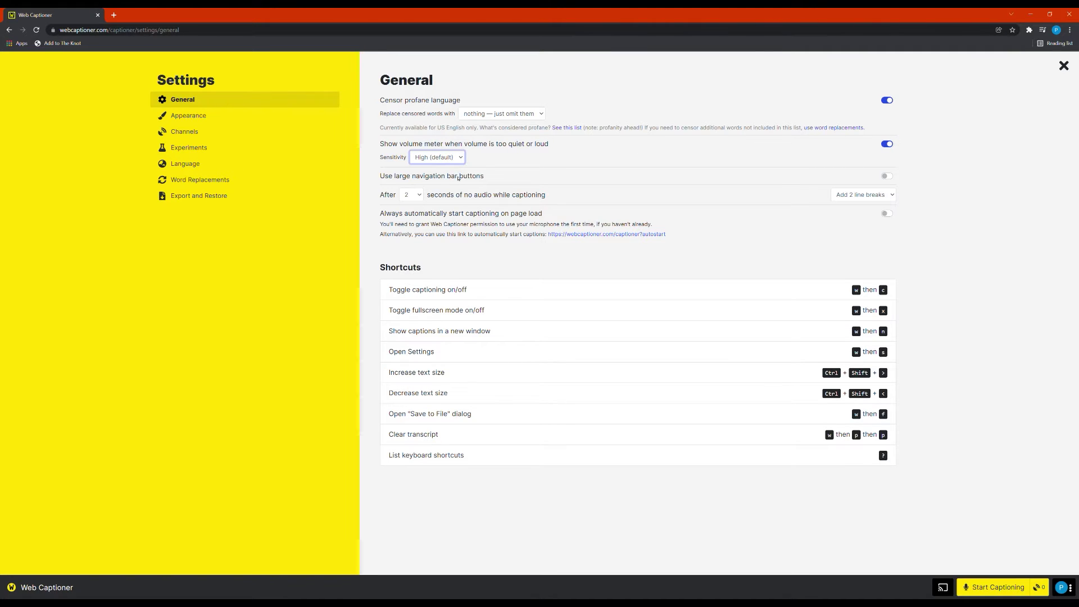
{"action": "left_click", "coordinate": [524, 154]}
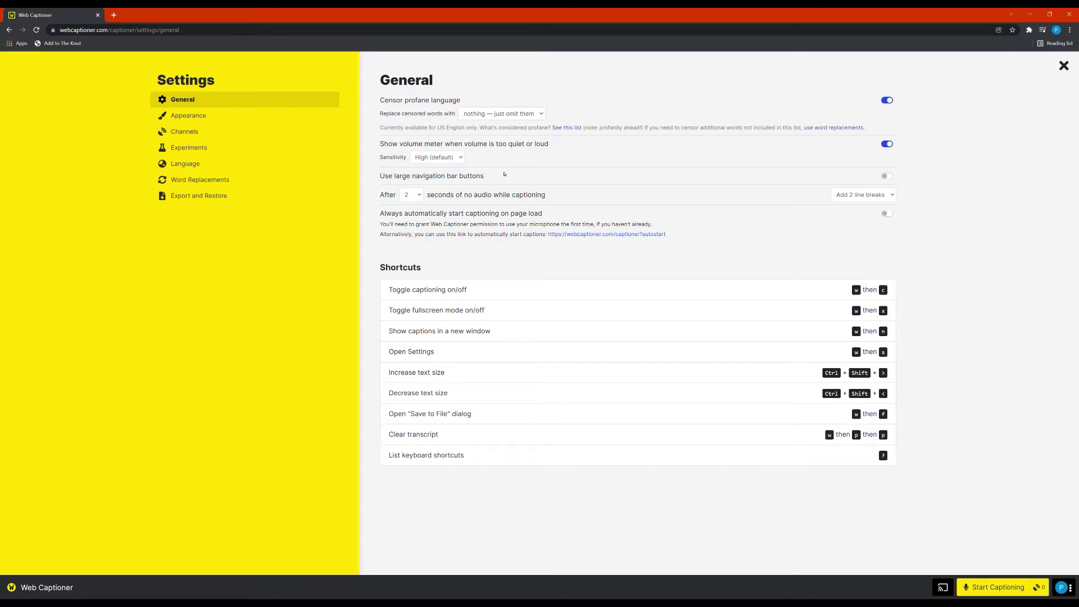
Turn large navigation bar buttons on and off again, and view the line-break and delay choices for silence while captioning
{"action": "left_click", "coordinate": [887, 176]}
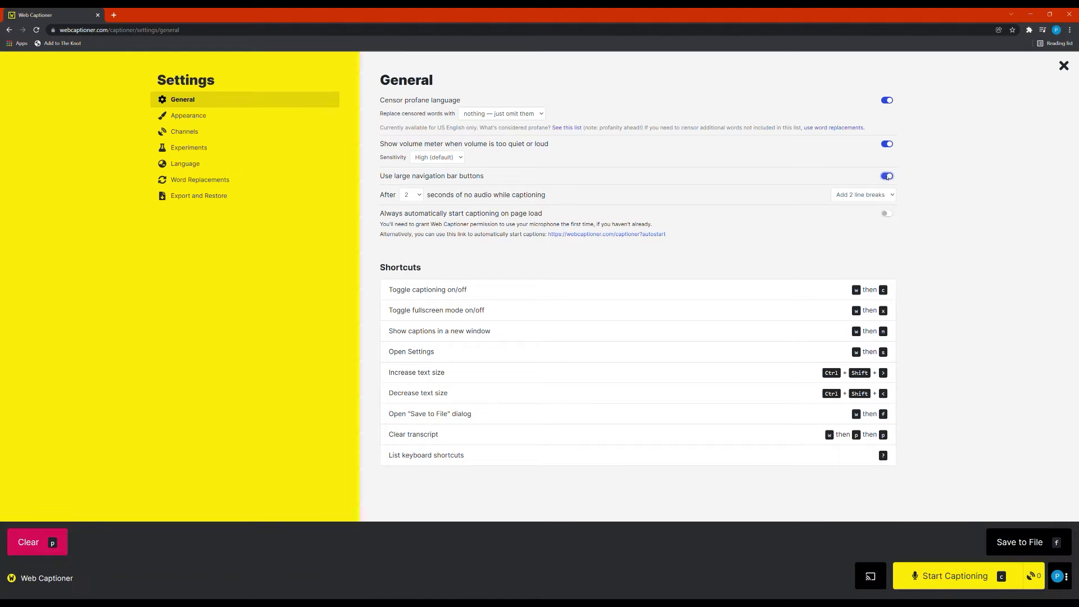
{"action": "left_click", "coordinate": [887, 176]}
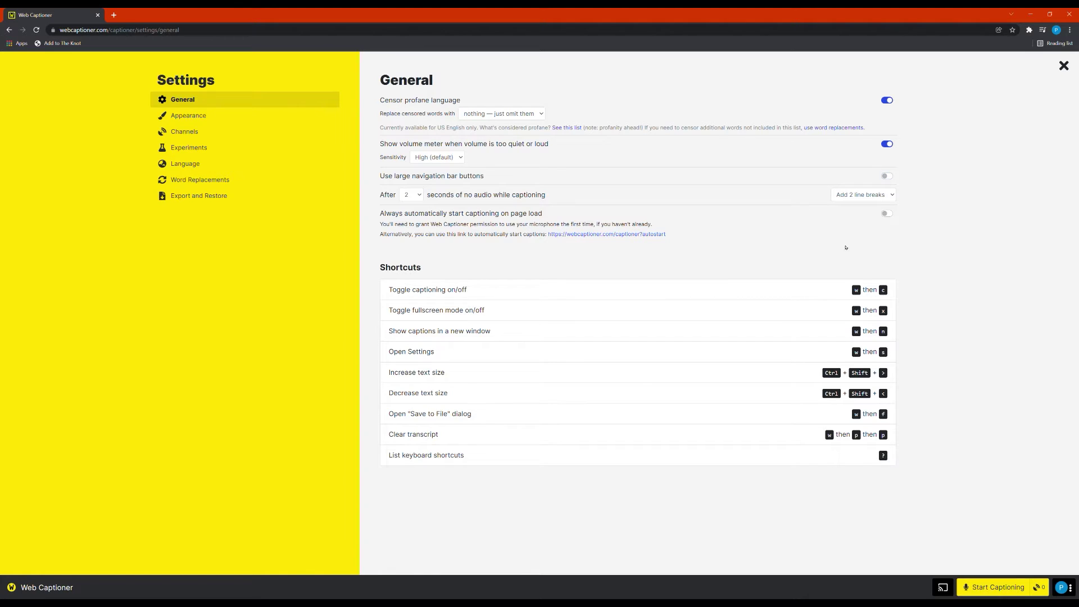
{"action": "left_click", "coordinate": [869, 198]}
{"action": "left_click", "coordinate": [776, 210]}
{"action": "left_click", "coordinate": [419, 195]}
{"action": "left_click", "coordinate": [635, 194]}
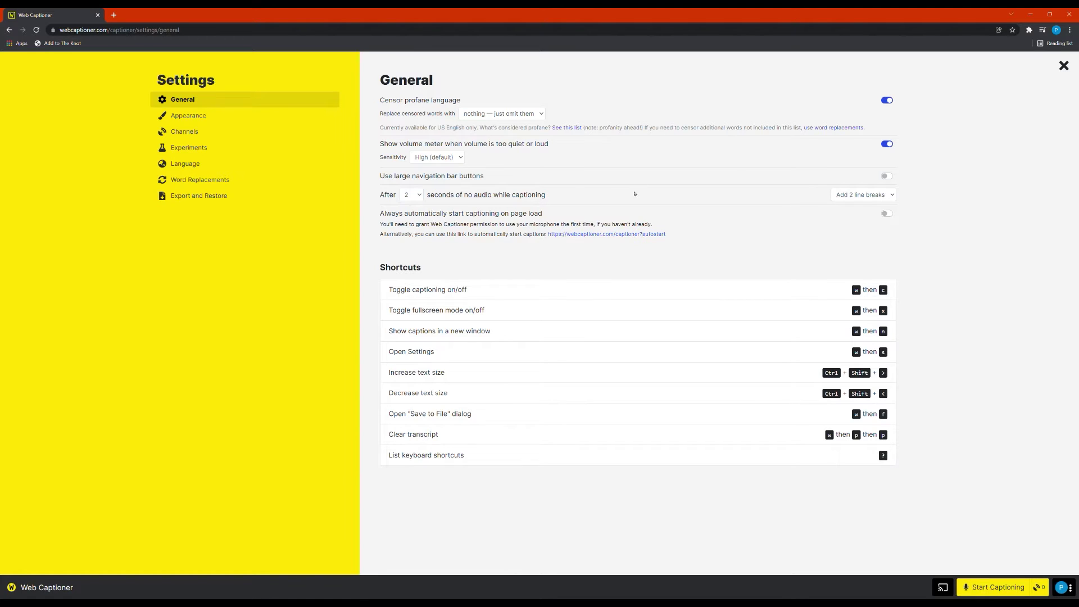
Try the automatic captioning on page load setting, switch it back off, and highlight the autostart link
{"action": "left_click", "coordinate": [887, 213]}
{"action": "left_click", "coordinate": [887, 214]}
{"action": "left_click", "coordinate": [888, 213]}
{"action": "left_click", "coordinate": [888, 213]}
{"action": "left_click_drag", "start_coordinate": [675, 237], "coordinate": [548, 235]}
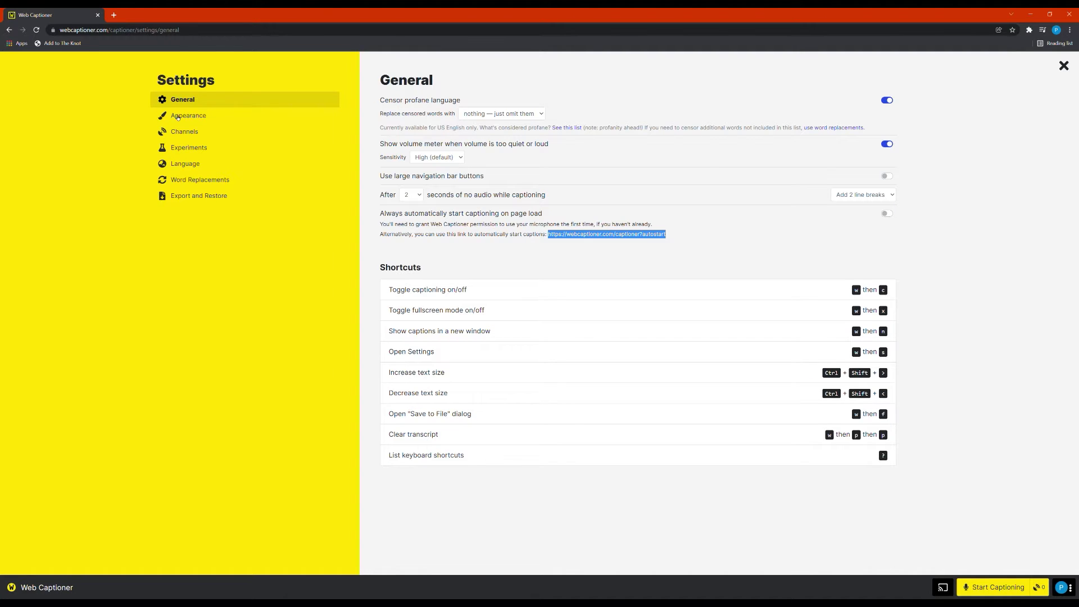
Open the Appearance settings, browse the available caption fonts and keep Roboto as the font family
{"action": "left_click", "coordinate": [227, 122]}
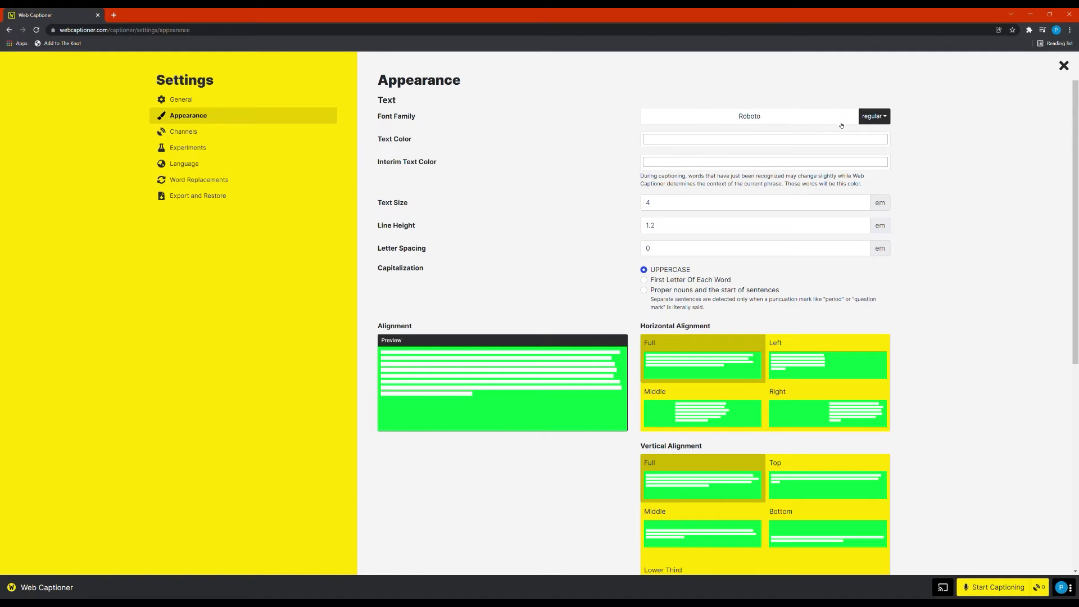
{"action": "left_click", "coordinate": [748, 116]}
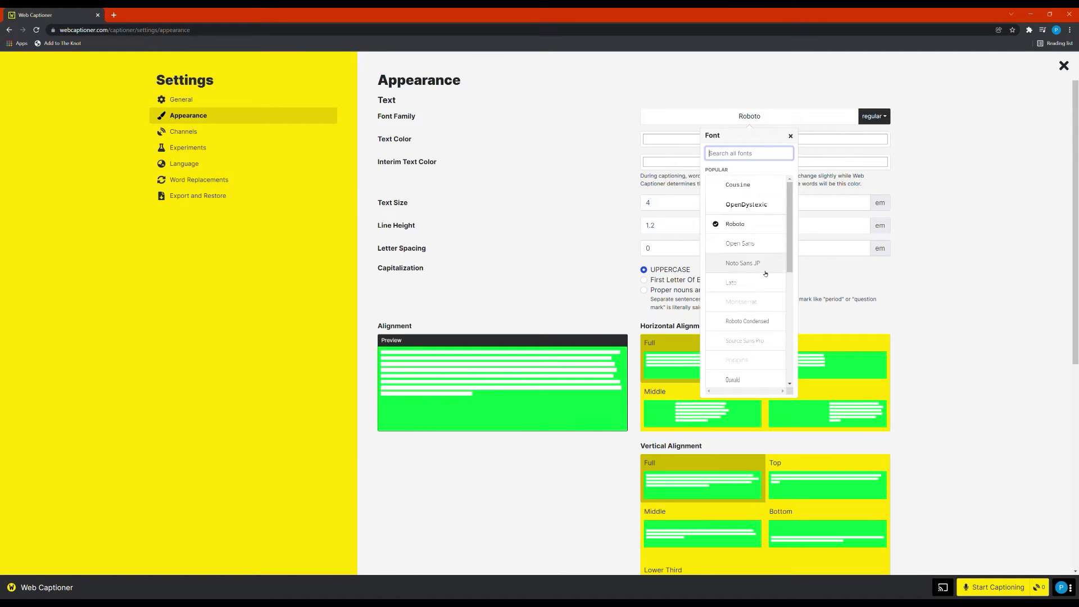
{"action": "scroll", "coordinate": [760, 333], "scroll_direction": "down", "scroll_amount": 1}
{"action": "scroll", "coordinate": [759, 337], "scroll_direction": "down", "scroll_amount": 3}
{"action": "scroll", "coordinate": [758, 349], "scroll_direction": "up", "scroll_amount": 4}
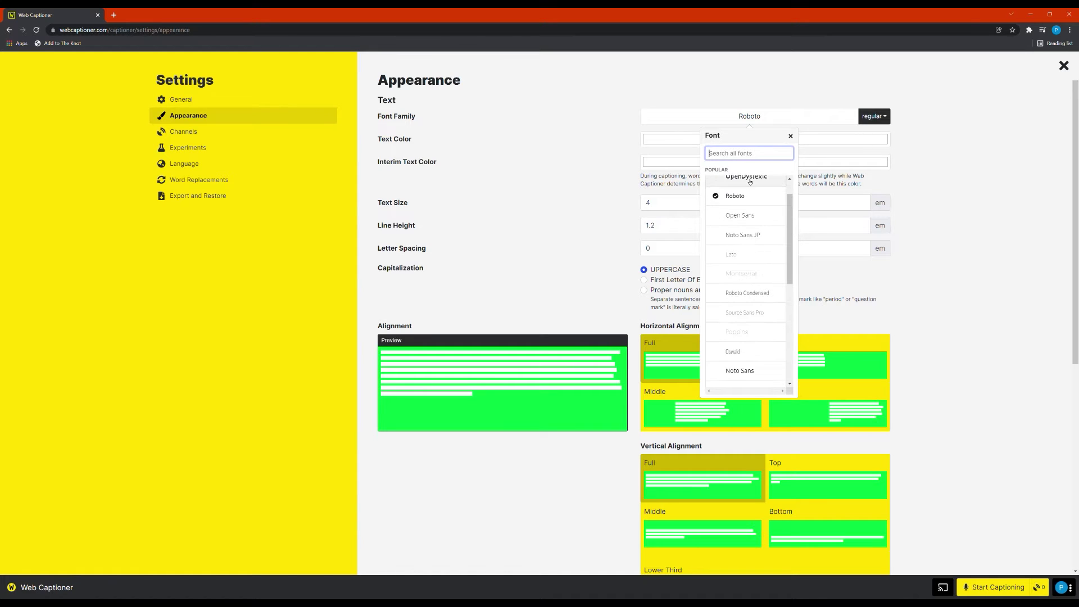
{"action": "left_click", "coordinate": [748, 195]}
{"action": "left_click", "coordinate": [703, 210]}
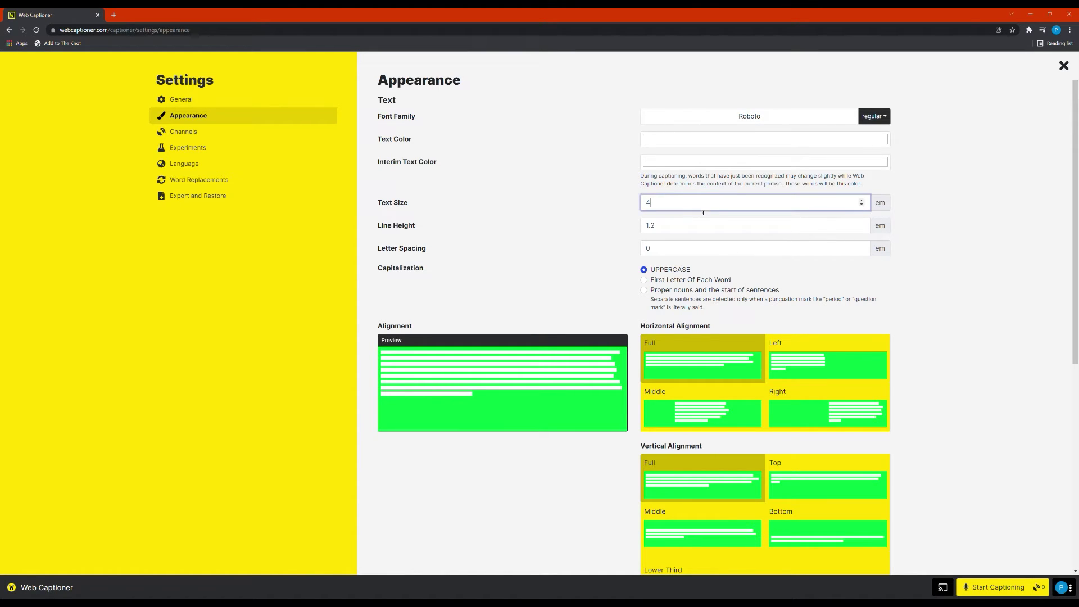
{"action": "left_click", "coordinate": [928, 212]}
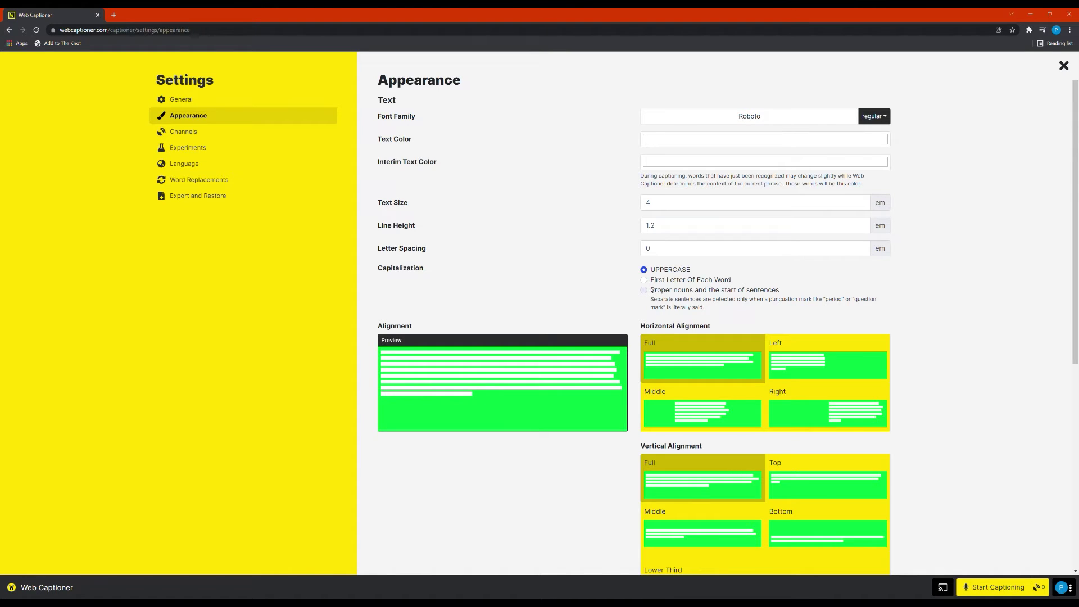
Try capitalizing only proper nouns and the start of sentences, and switch the capitalization back to UPPERCASE
{"action": "left_click_drag", "start_coordinate": [651, 290], "coordinate": [783, 297]}
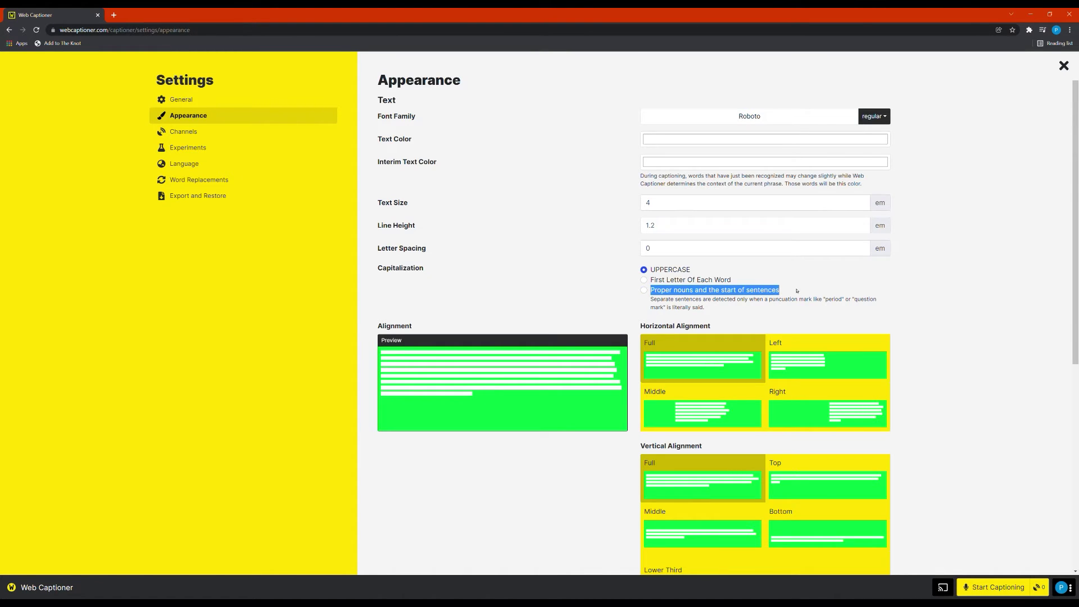
{"action": "left_click_drag", "start_coordinate": [889, 297], "coordinate": [890, 296]}
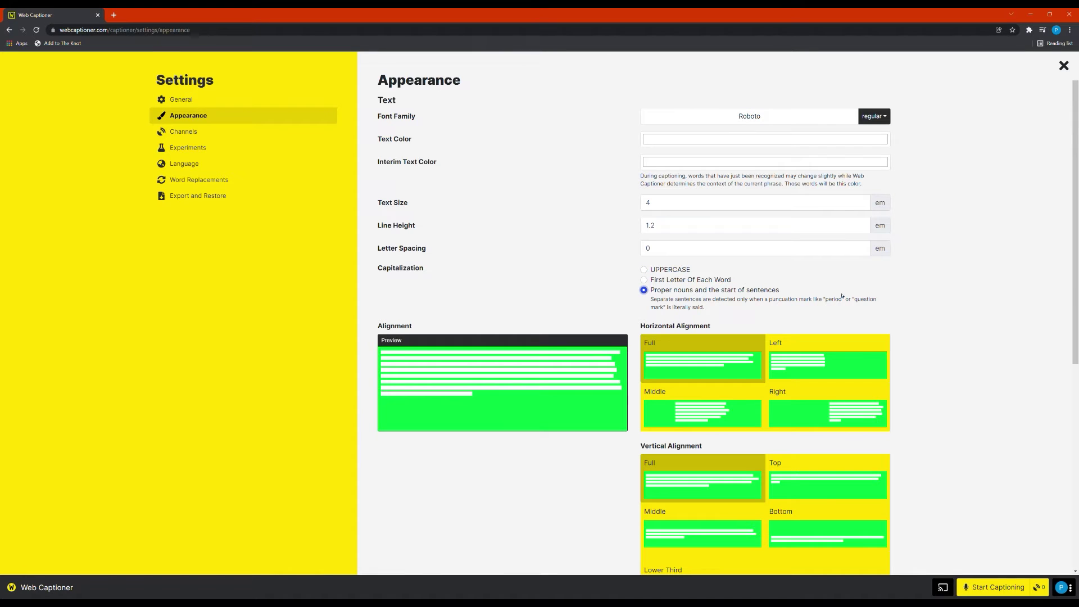
{"action": "left_click", "coordinate": [682, 270]}
Review the horizontal and vertical alignment options and select the value of the caption padding
{"action": "scroll", "coordinate": [916, 298], "scroll_direction": "down", "scroll_amount": 3}
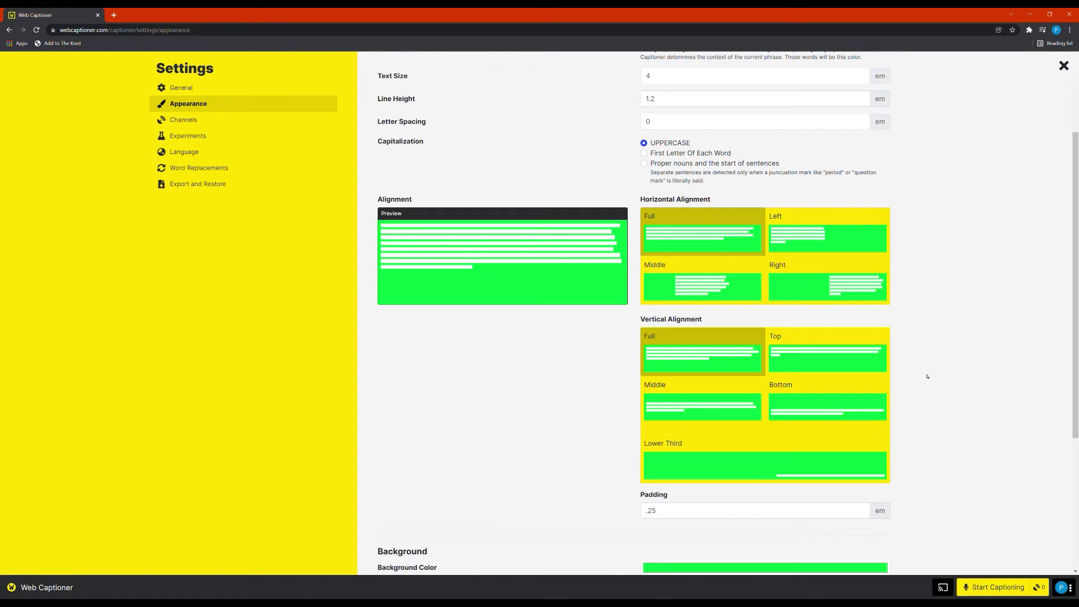
{"action": "scroll", "coordinate": [932, 388], "scroll_direction": "down", "scroll_amount": 1}
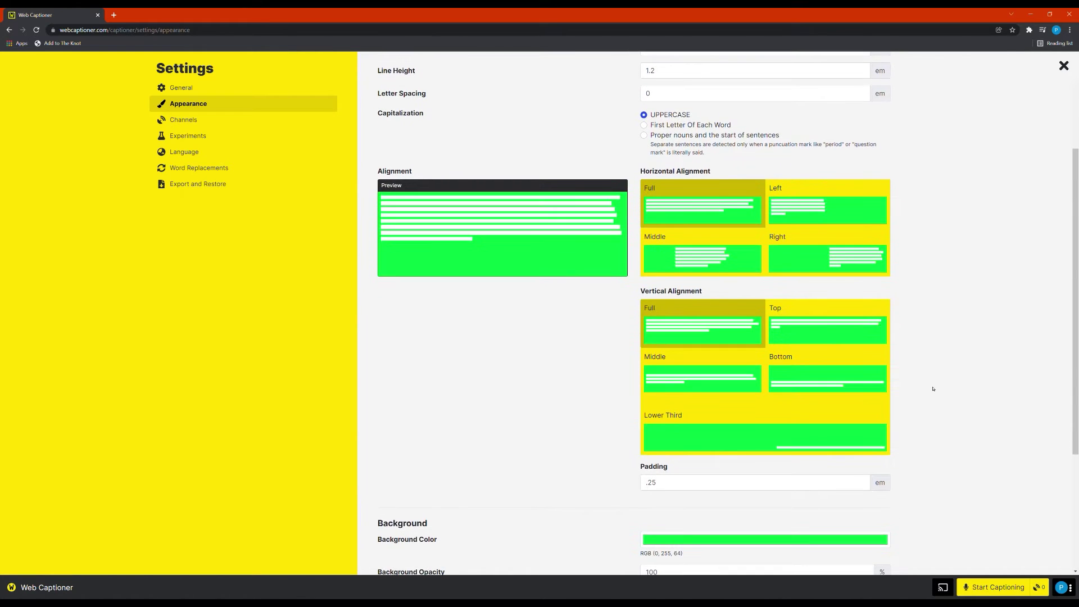
{"action": "left_click_drag", "start_coordinate": [794, 484], "coordinate": [644, 483]}
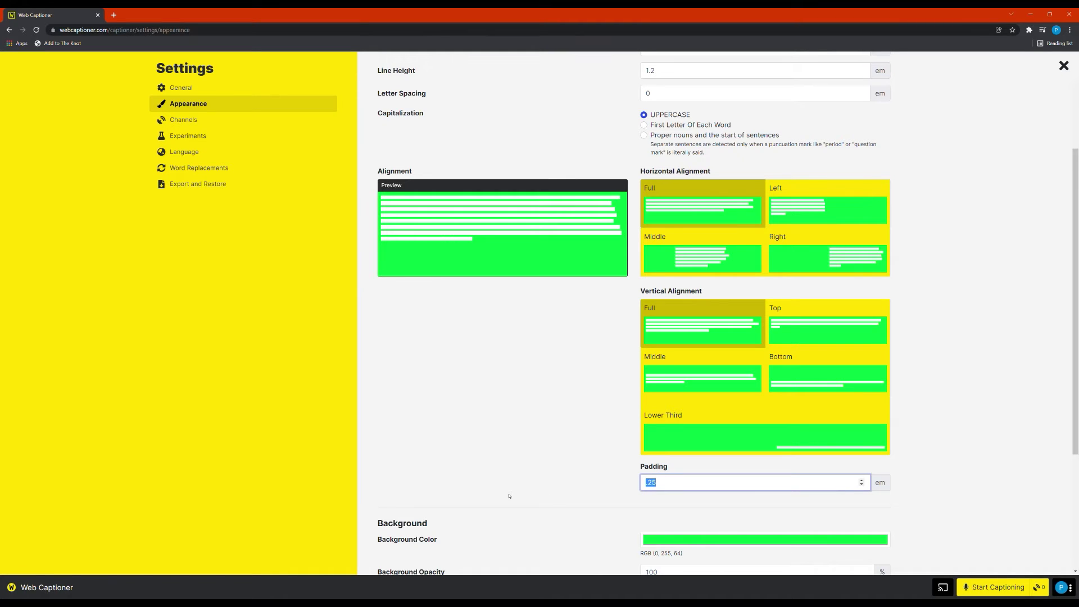
Set the caption padding to .25 em and review the background color and opacity settings
{"action": "type", "text": ".25"}
{"action": "left_click", "coordinate": [959, 445]}
{"action": "scroll", "coordinate": [959, 446], "scroll_direction": "down", "scroll_amount": 3}
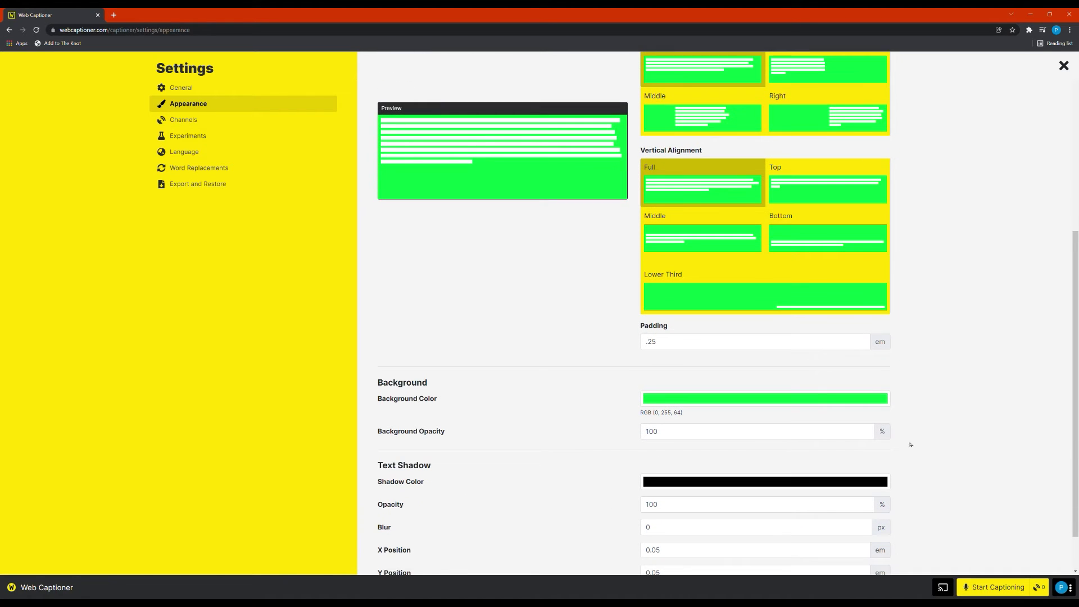
{"action": "left_click", "coordinate": [715, 401]}
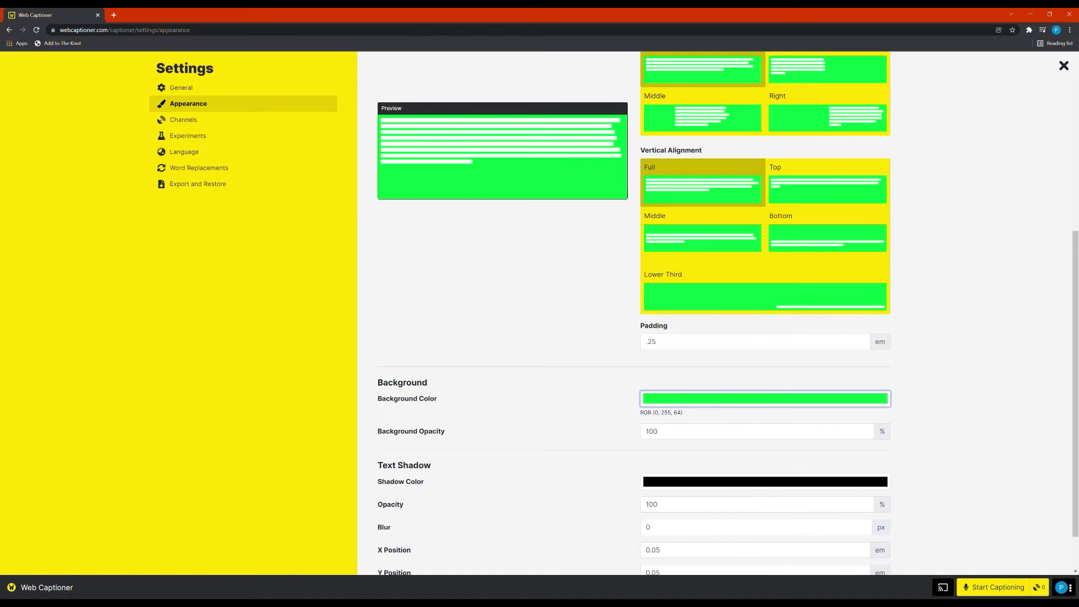
{"action": "left_click", "coordinate": [927, 483]}
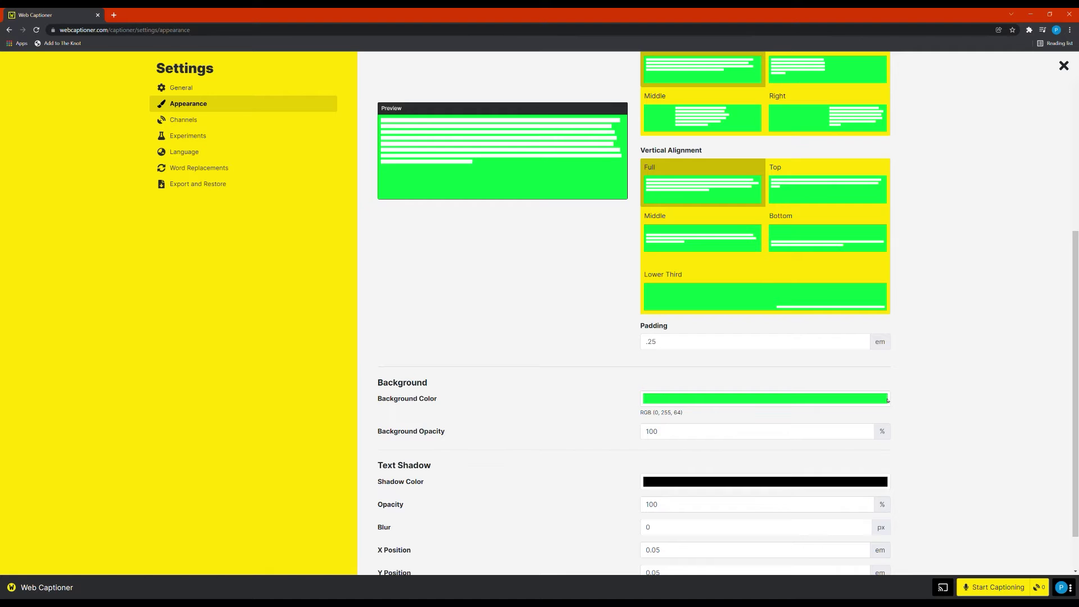
{"action": "double_click", "coordinate": [696, 435]}
{"action": "left_click", "coordinate": [954, 441]}
Review the text shadow's color, opacity, blur, X position and Y position settings
{"action": "scroll", "coordinate": [953, 441], "scroll_direction": "down", "scroll_amount": 1}
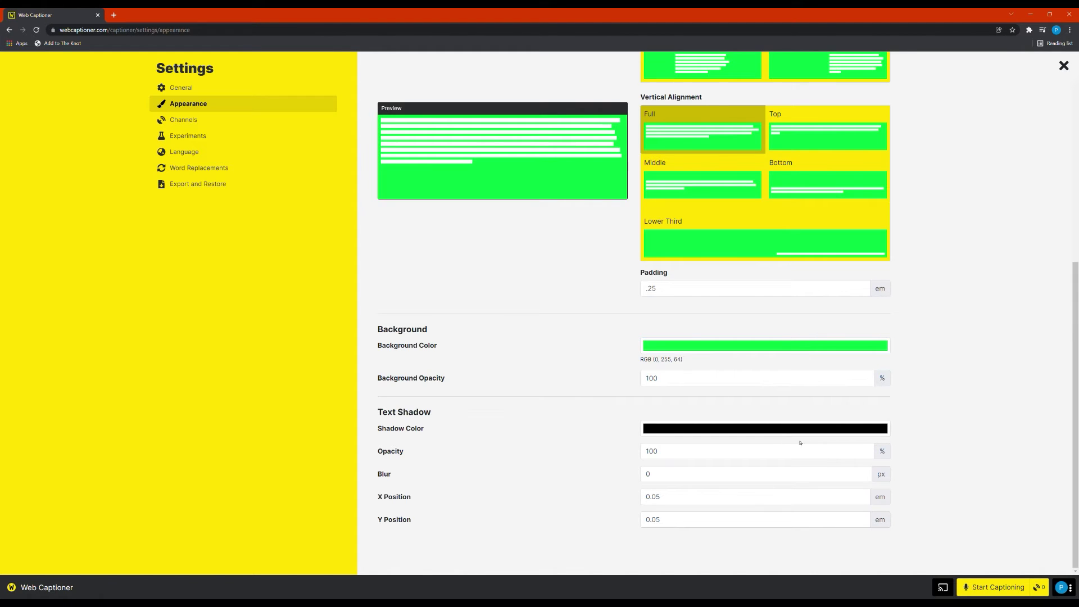
{"action": "left_click", "coordinate": [843, 427]}
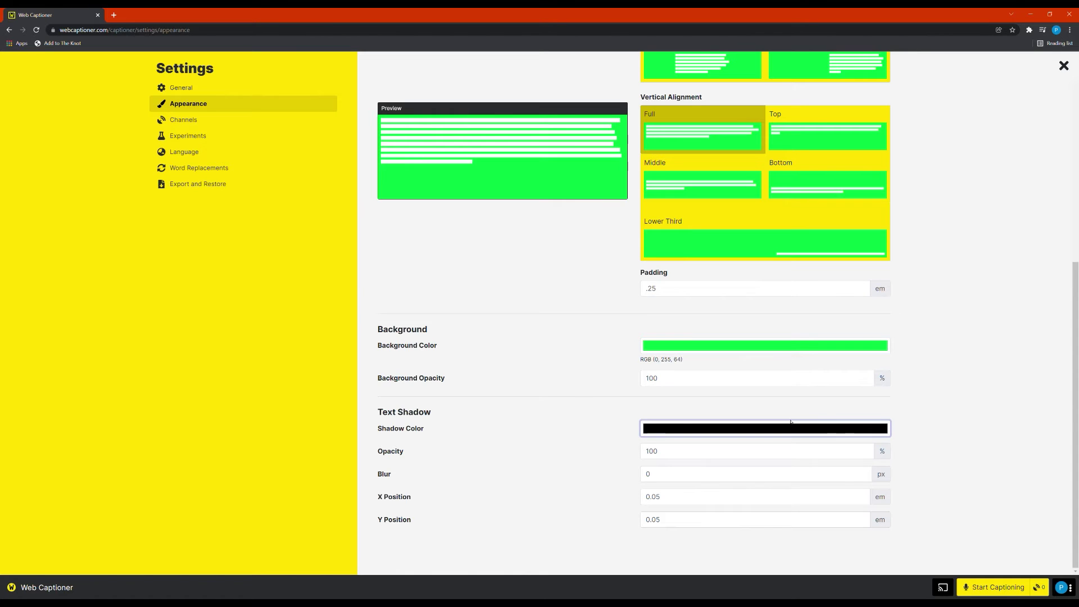
{"action": "left_click_drag", "start_coordinate": [645, 491], "coordinate": [624, 505]}
{"action": "left_click", "coordinate": [929, 481]}
{"action": "left_click", "coordinate": [782, 456]}
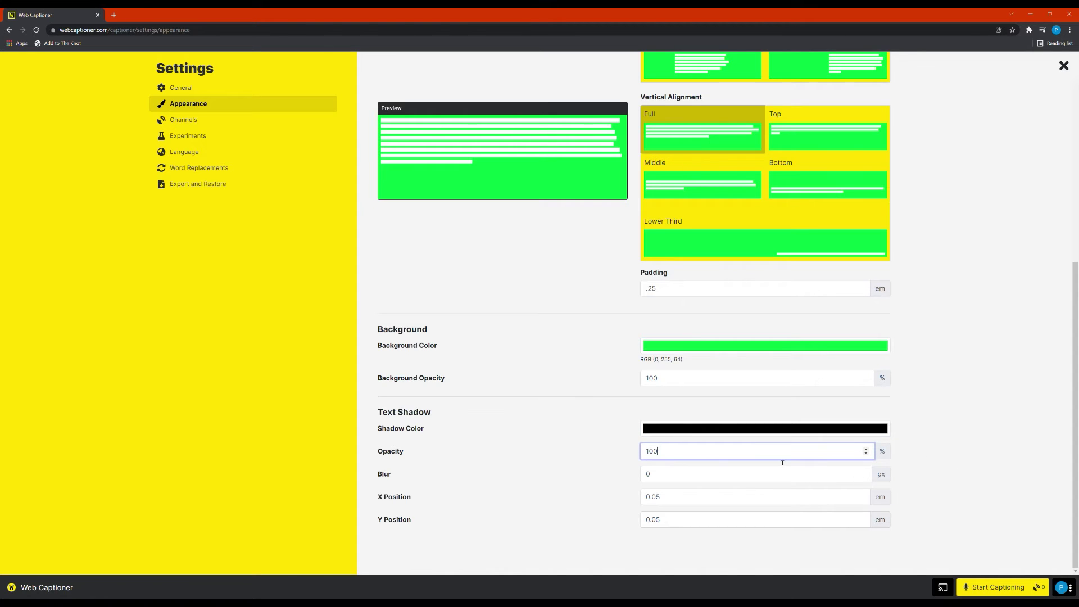
{"action": "left_click", "coordinate": [766, 475]}
{"action": "left_click", "coordinate": [767, 499]}
{"action": "left_click", "coordinate": [766, 521]}
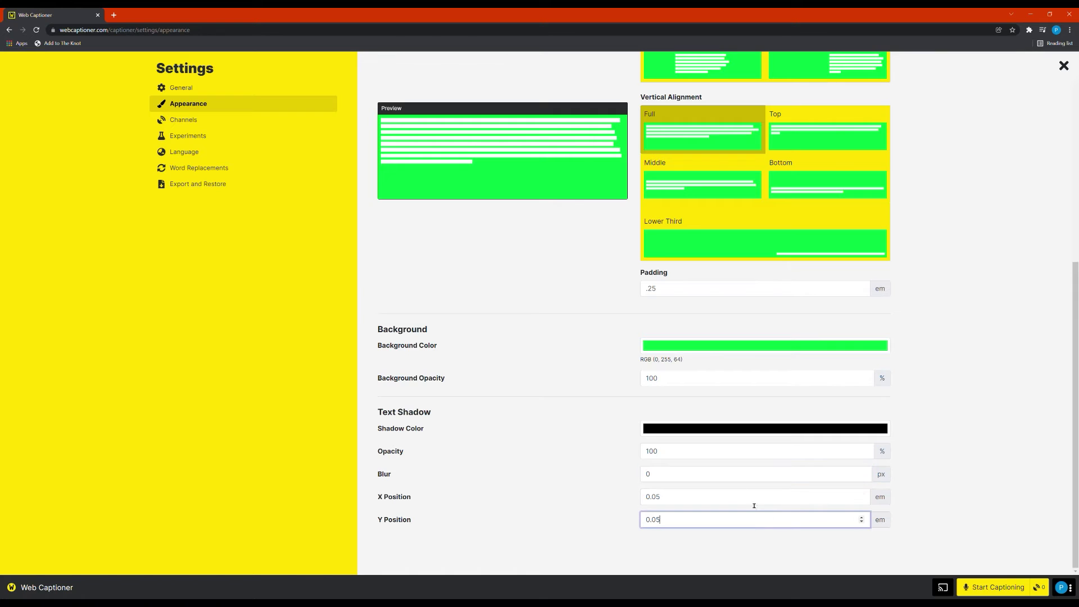
Open the Language settings and search the speech recognition languages for English
{"action": "left_click", "coordinate": [189, 150]}
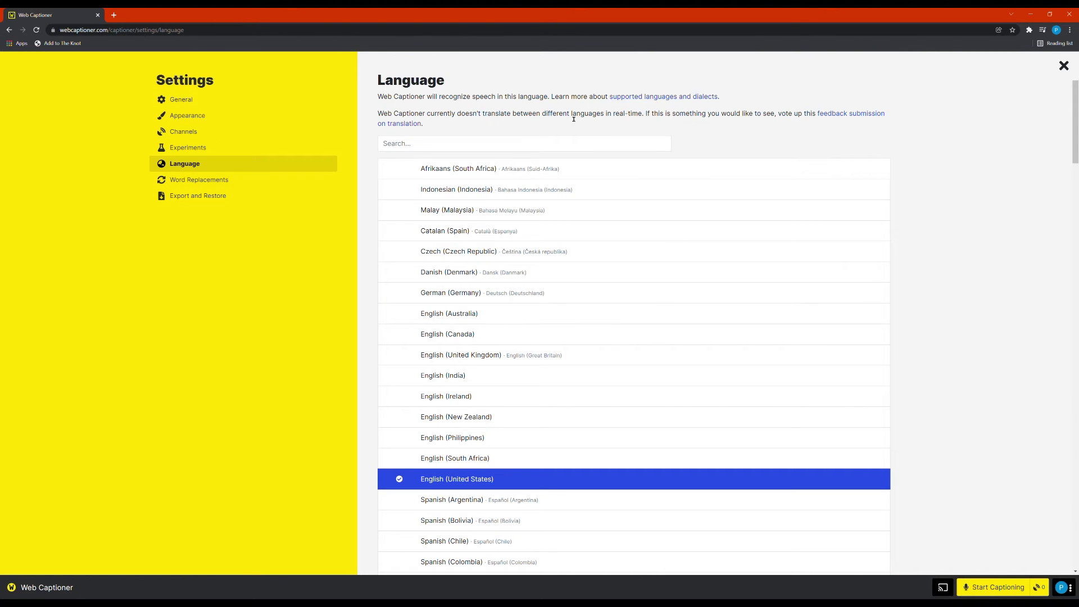
{"action": "left_click", "coordinate": [547, 147]}
{"action": "type", "text": "English"}
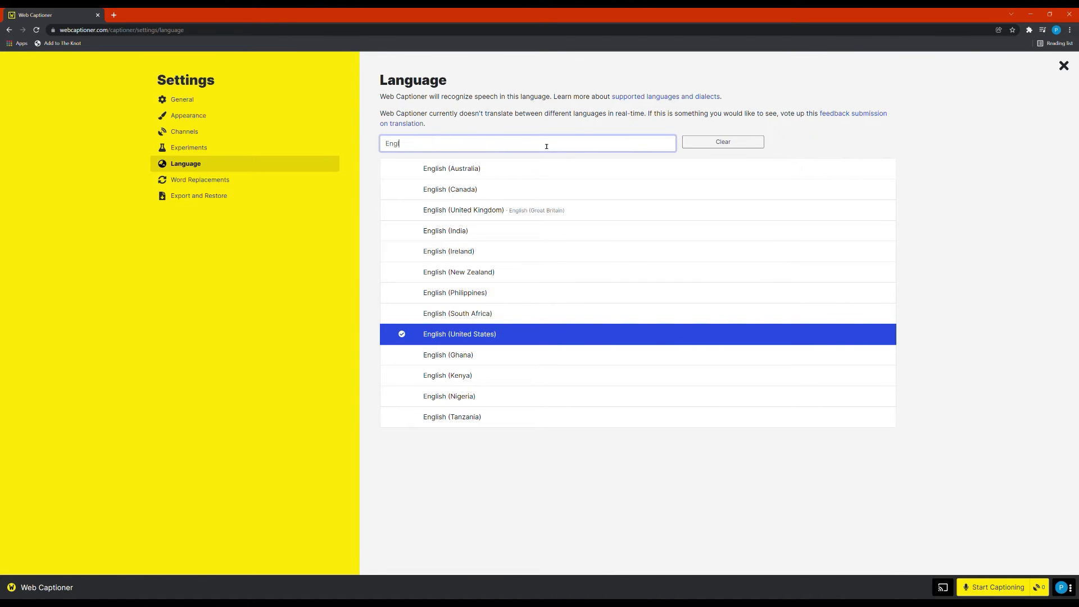
Clear the language search and look for Spanish instead
{"action": "key", "text": "BackSpace"}
{"action": "key", "text": "BackSpace"}
{"action": "key", "text": "BackSpace"}
{"action": "key", "text": "BackSpace"}
{"action": "key", "text": "BackSpace"}
{"action": "type", "text": "Spanish"}
Filter the languages by English again and select English (United States)
{"action": "key", "text": "BackSpace"}
{"action": "key", "text": "BackSpace"}
{"action": "key", "text": "BackSpace"}
{"action": "key", "text": "BackSpace"}
{"action": "key", "text": "BackSpace"}
{"action": "key", "text": "BackSpace"}
{"action": "key", "text": "BackSpace"}
{"action": "type", "text": "En"}
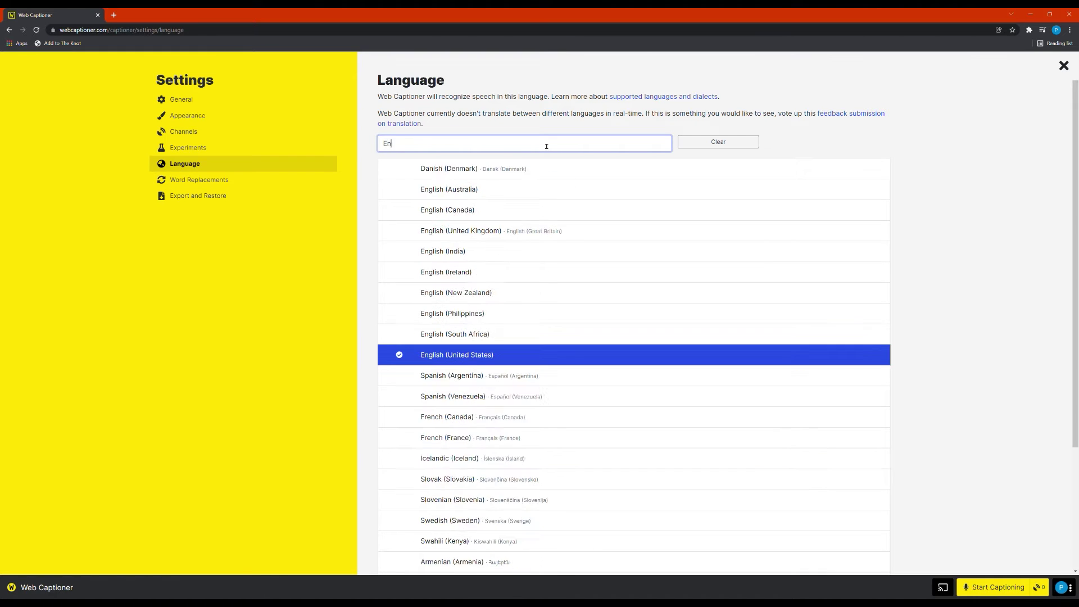
{"action": "type", "text": "glish"}
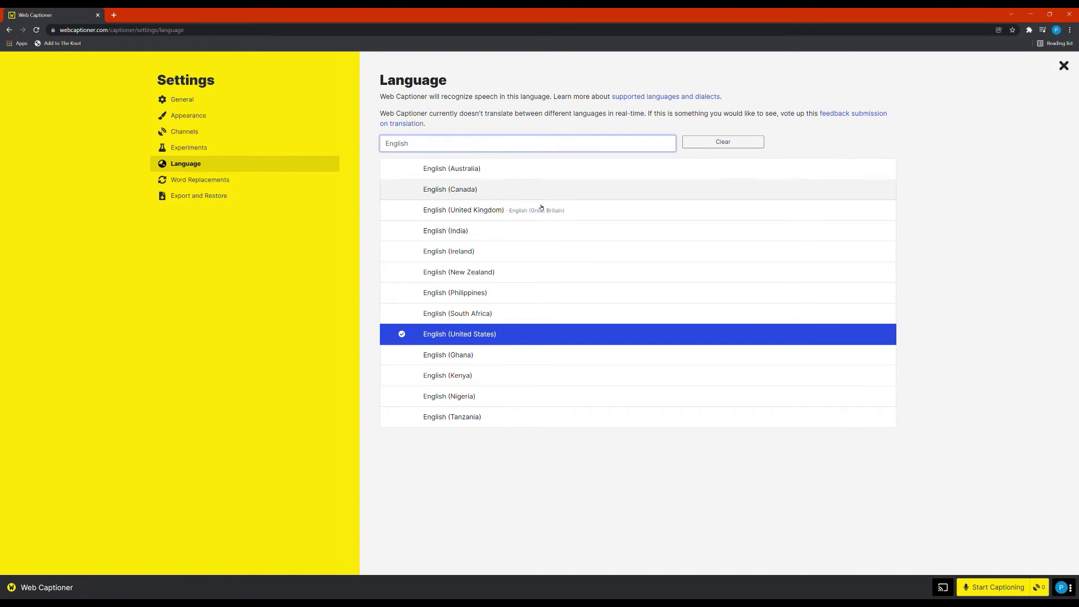
{"action": "left_click", "coordinate": [530, 336]}
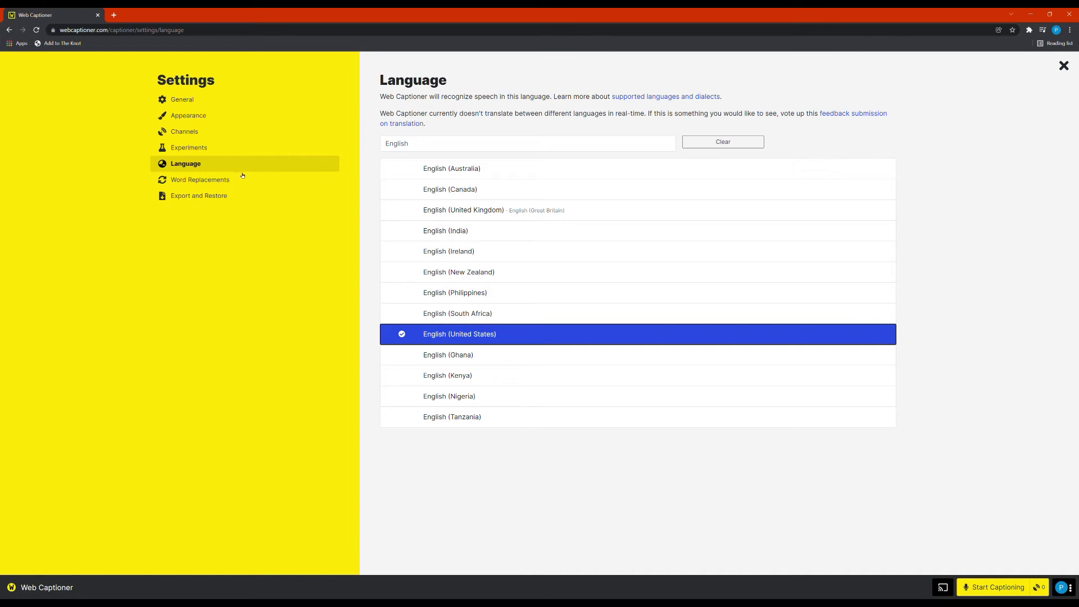
Open the Word Replacements settings and highlight the existing phrase to replace and its replacement
{"action": "left_click", "coordinate": [222, 181]}
{"action": "left_click_drag", "start_coordinate": [425, 149], "coordinate": [365, 144]}
{"action": "left_click_drag", "start_coordinate": [733, 147], "coordinate": [611, 128]}
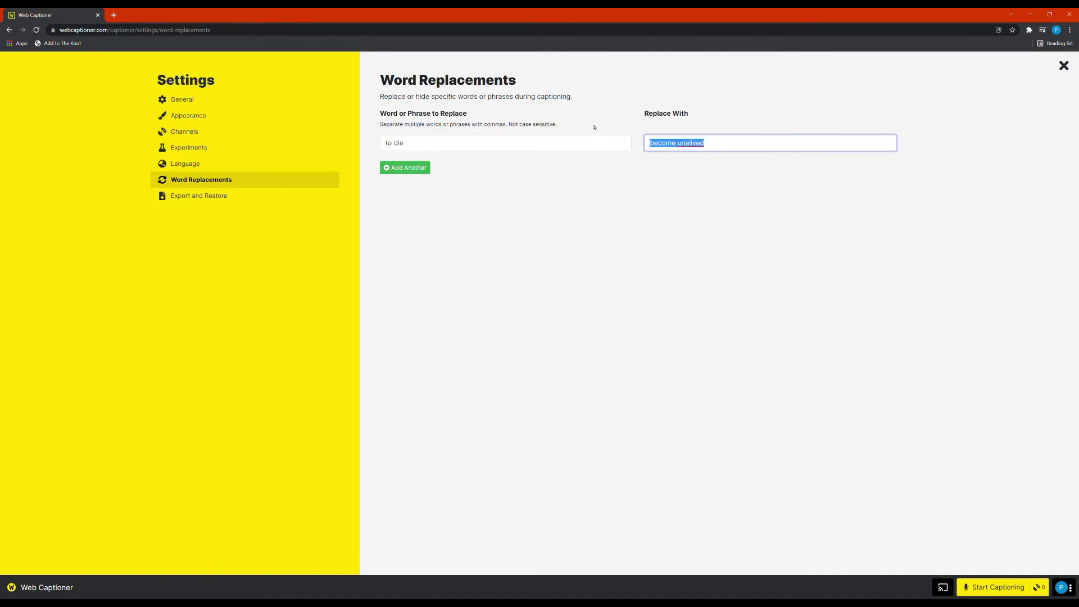
Add a word replacement that changes "yeet" to "belle probably jumped off a cliff"
{"action": "left_click", "coordinate": [418, 169]}
{"action": "left_click", "coordinate": [465, 165]}
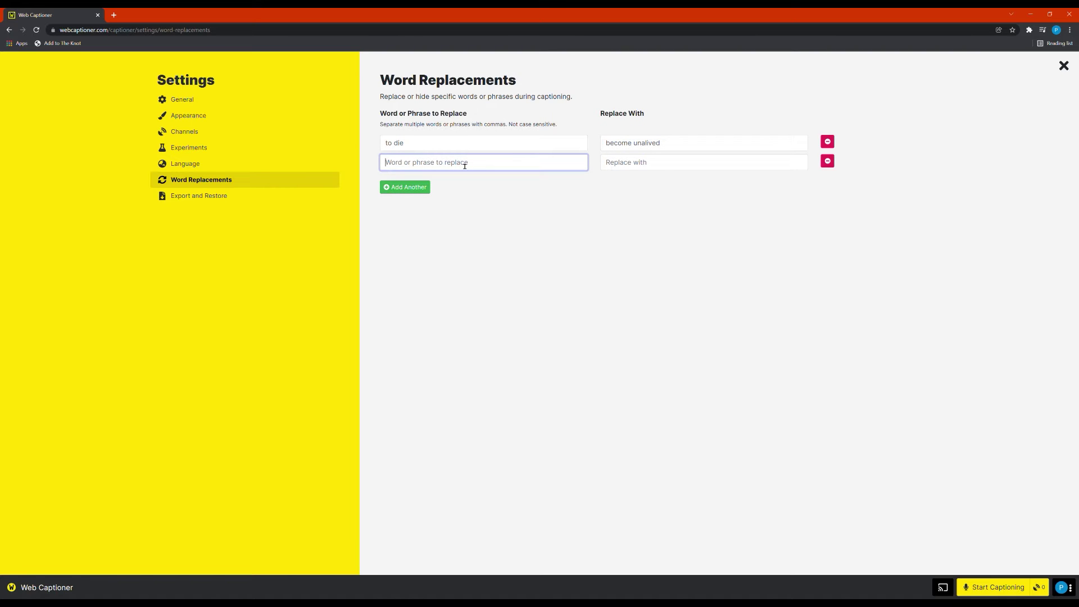
{"action": "type", "text": "yeet"}
{"action": "key", "text": "Tab"}
{"action": "type", "text": "bell"}
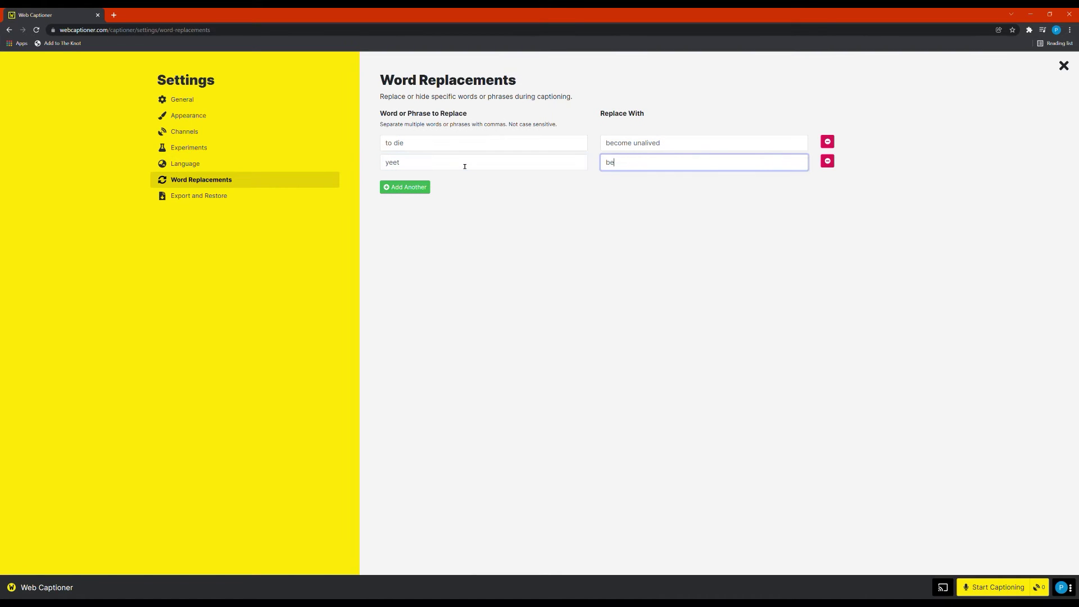
{"action": "type", "text": "e probably jumped of"}
{"action": "type", "text": "f a cliff"}
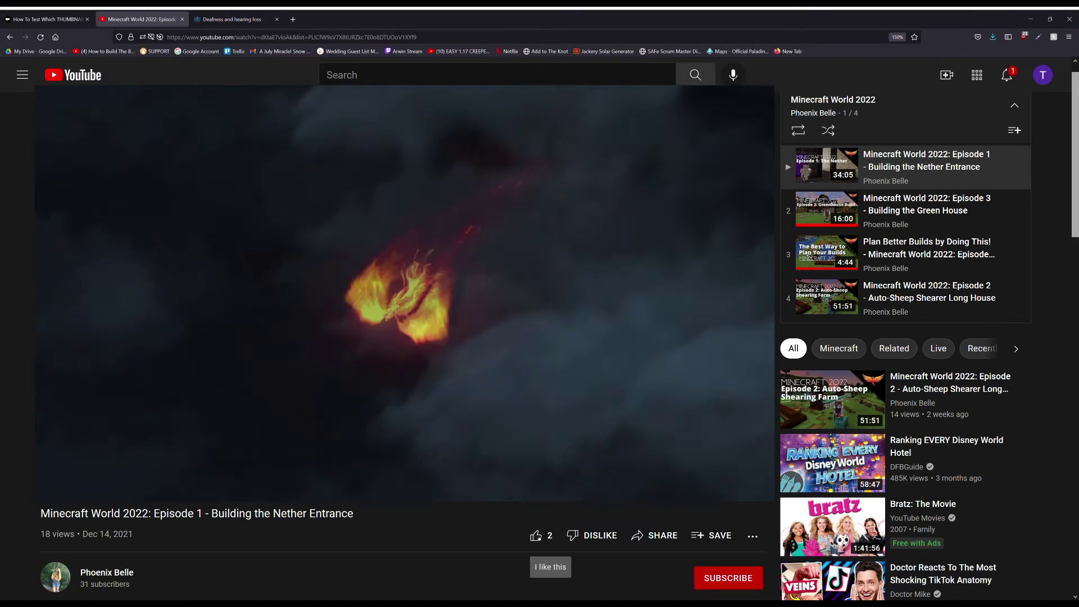
On YouTube, like the Nether Entrance video and subscribe to its channel with notifications set to All
{"action": "left_click", "coordinate": [535, 535]}
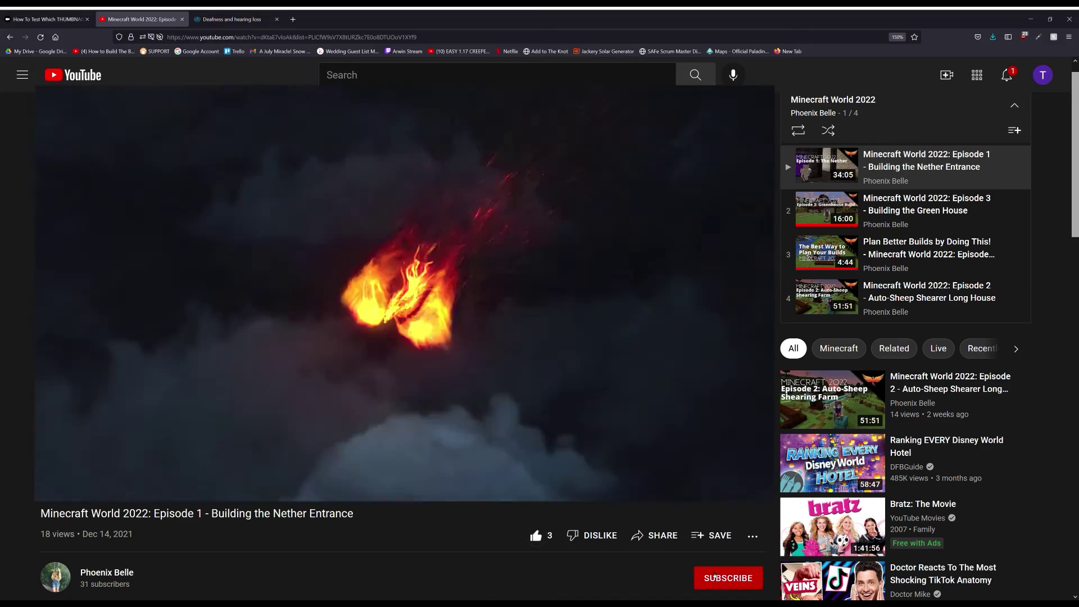
{"action": "left_click", "coordinate": [728, 577]}
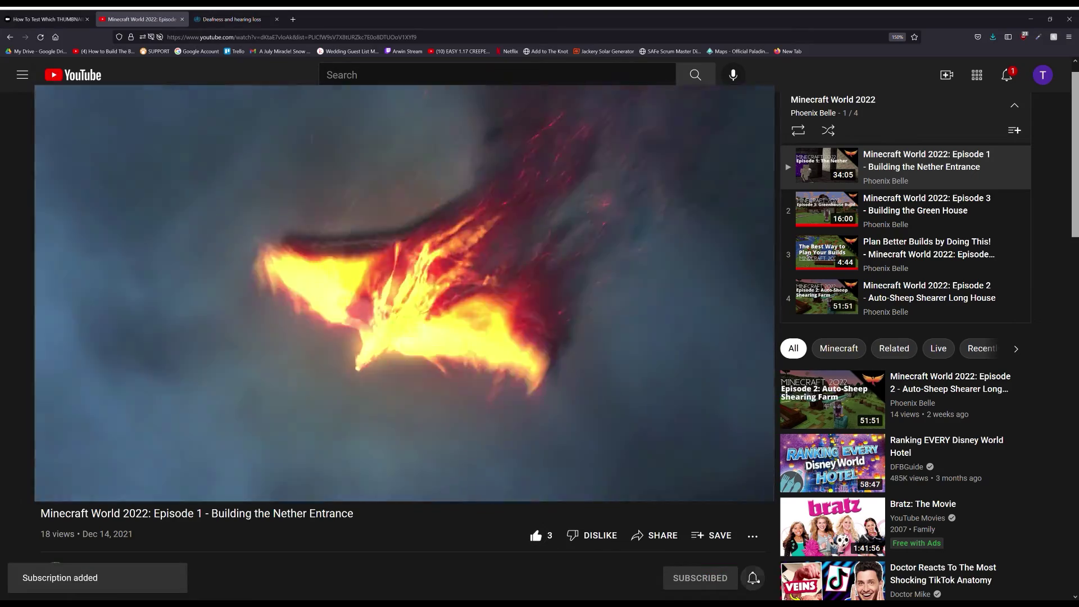
{"action": "left_click", "coordinate": [753, 578]}
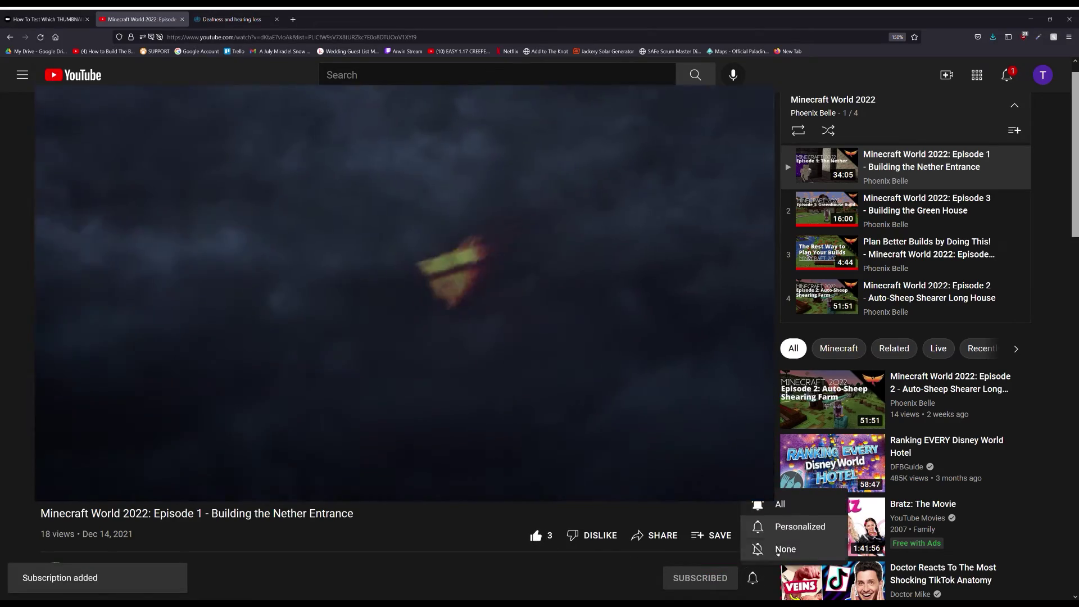
{"action": "left_click", "coordinate": [789, 506]}
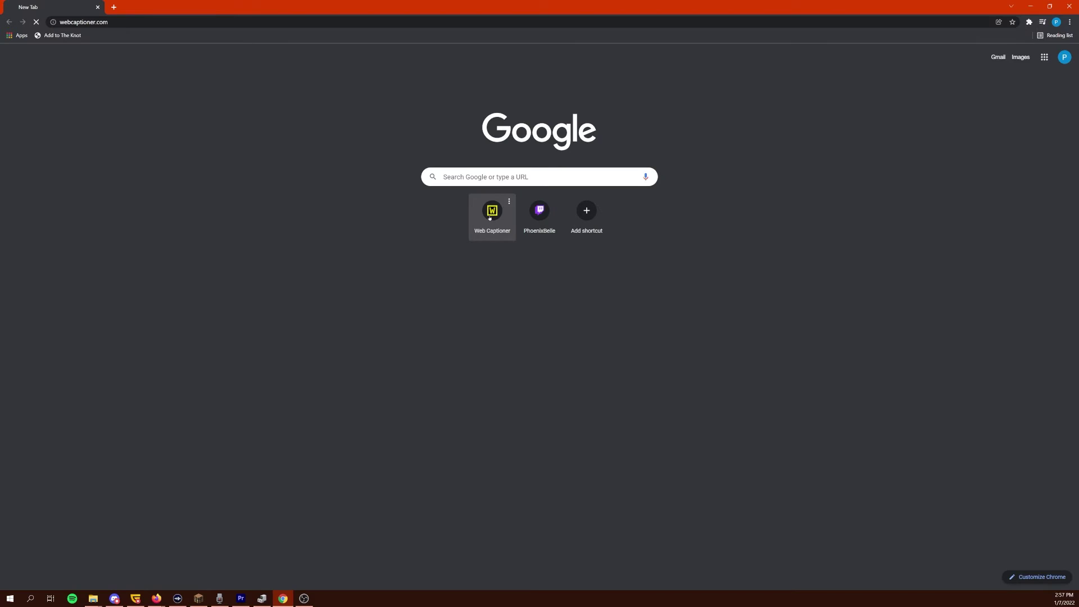
Open the Web Captioner site in Chrome, launch the captioner and start captioning
{"action": "left_click", "coordinate": [489, 210]}
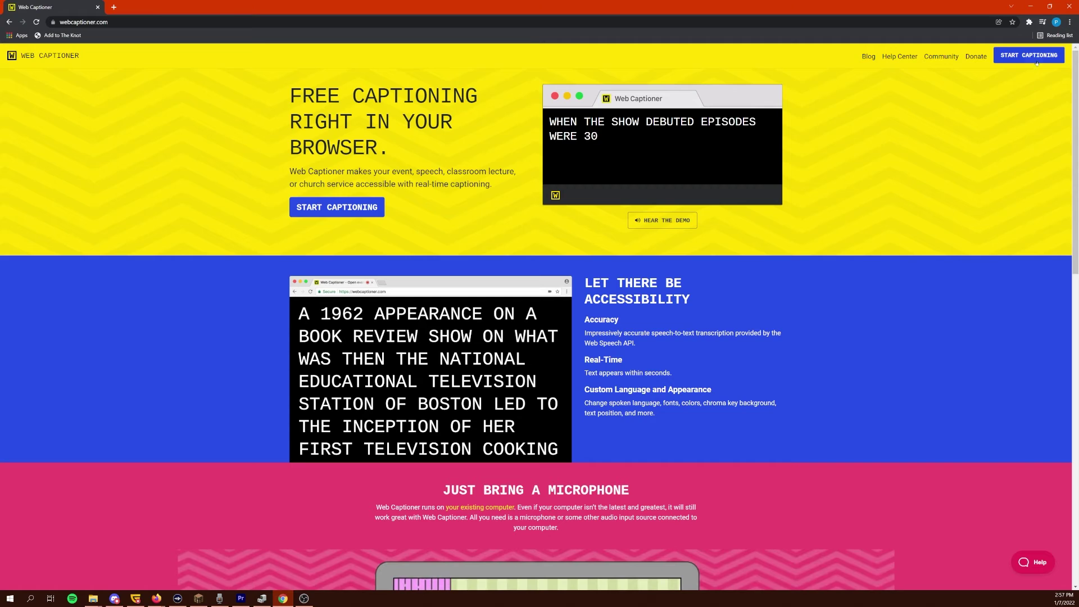
{"action": "left_click", "coordinate": [1029, 55]}
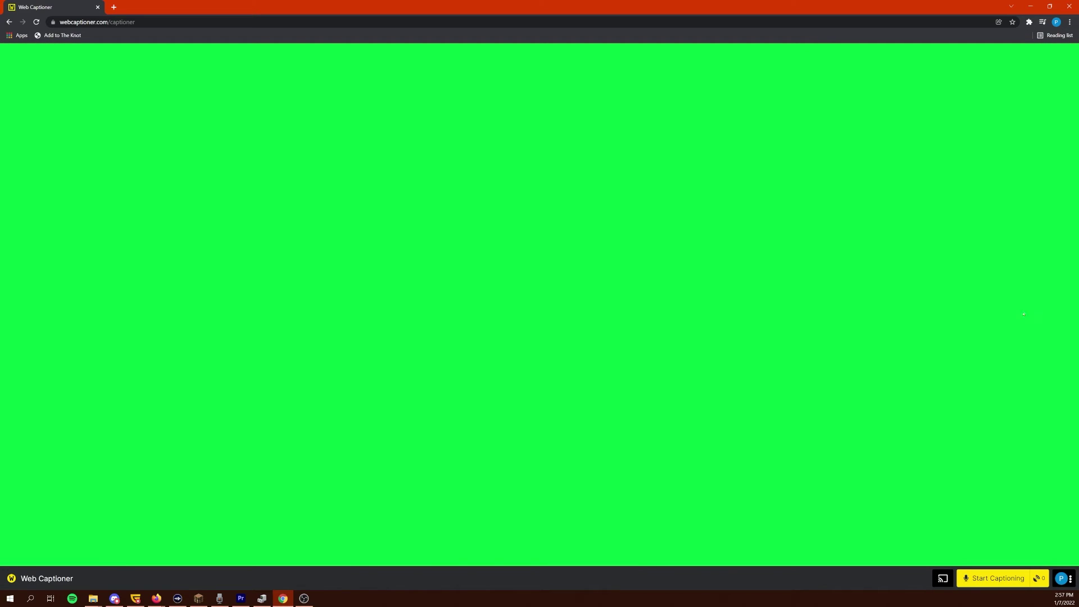
{"action": "left_click", "coordinate": [1005, 583]}
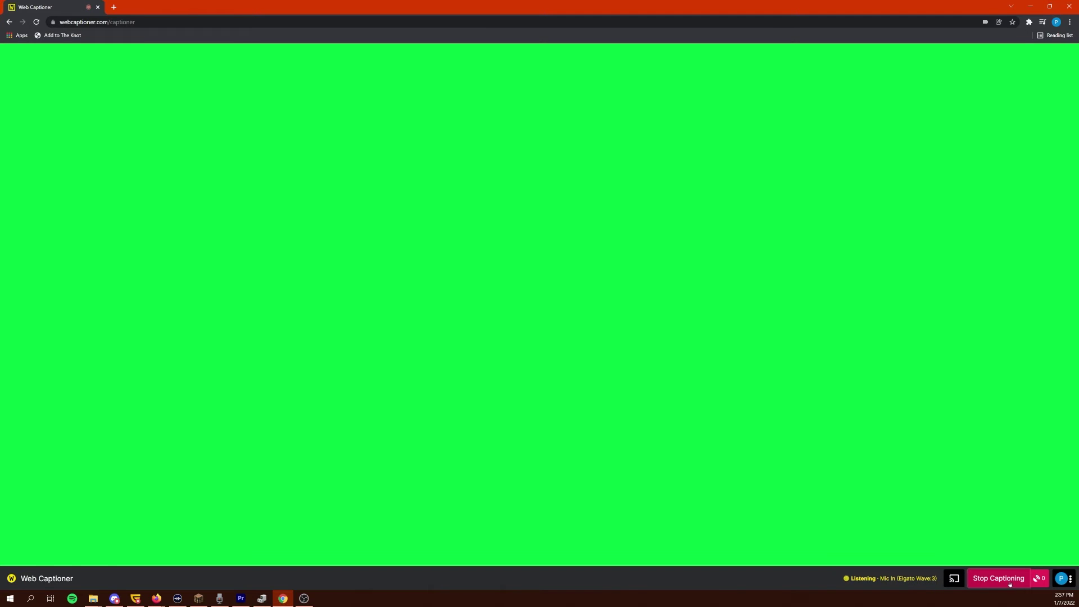
Open the live captions in a separate new window and maximize that window
{"action": "left_click", "coordinate": [1070, 581]}
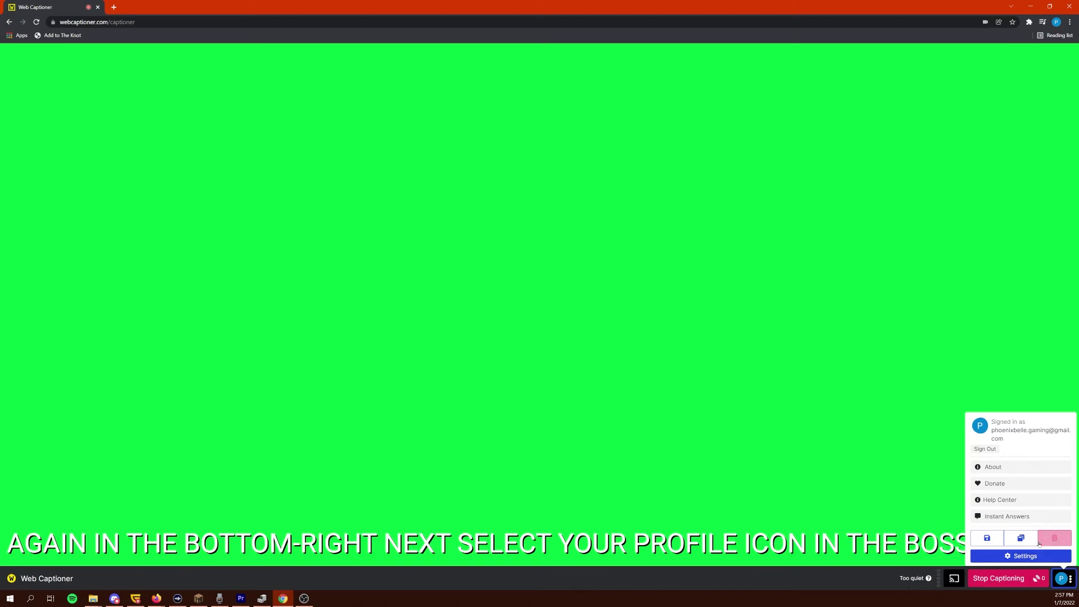
{"action": "left_click", "coordinate": [1036, 541]}
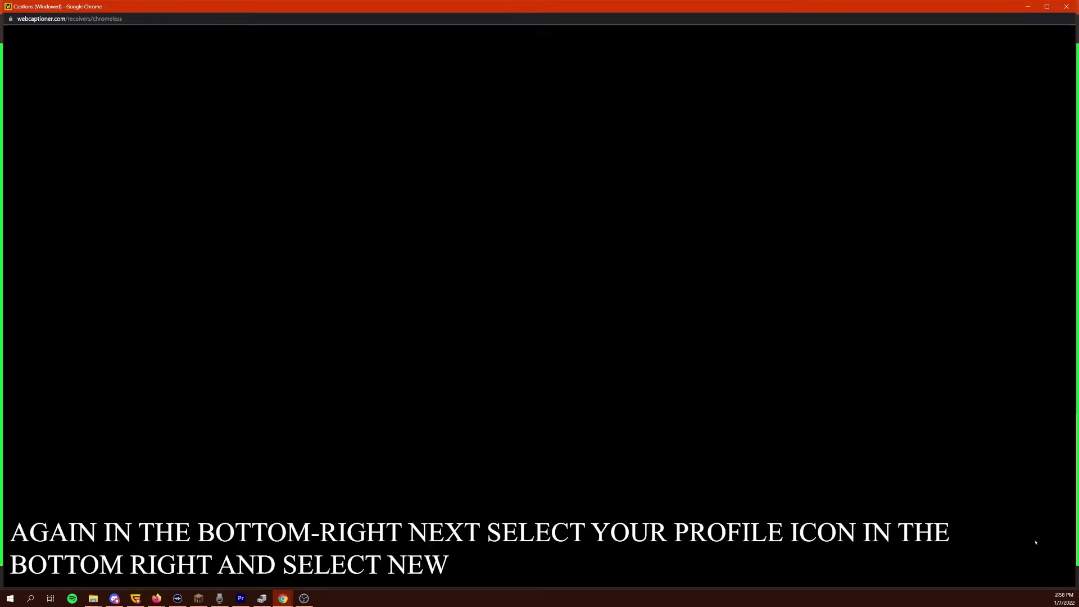
{"action": "double_click", "coordinate": [717, 9]}
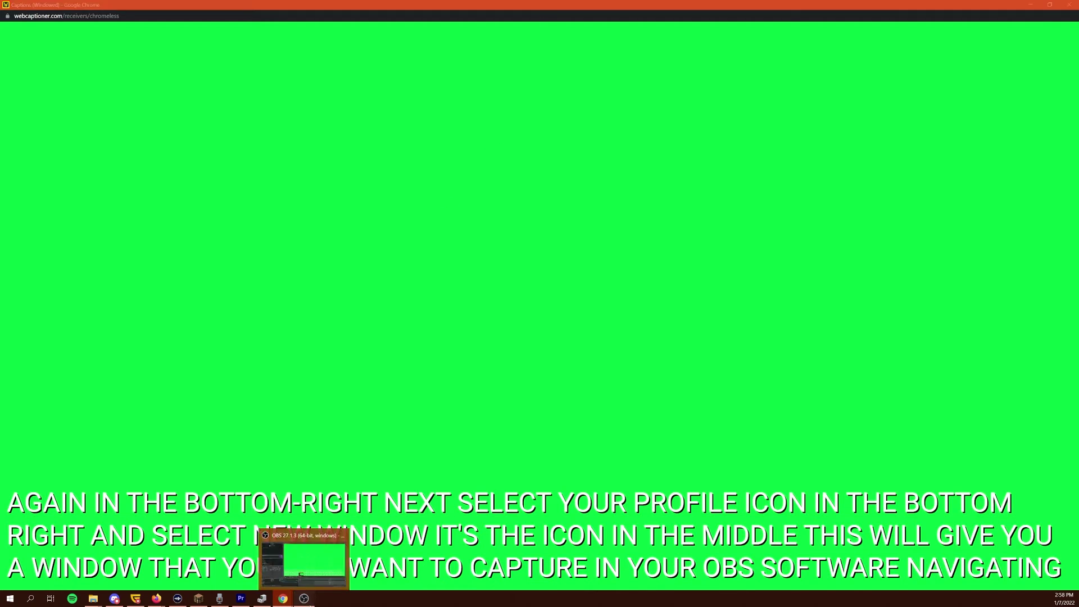
Switch to OBS and add a new Window Capture source named "Like and Subscribe!" to the Just Camera scene
{"action": "left_click", "coordinate": [304, 598]}
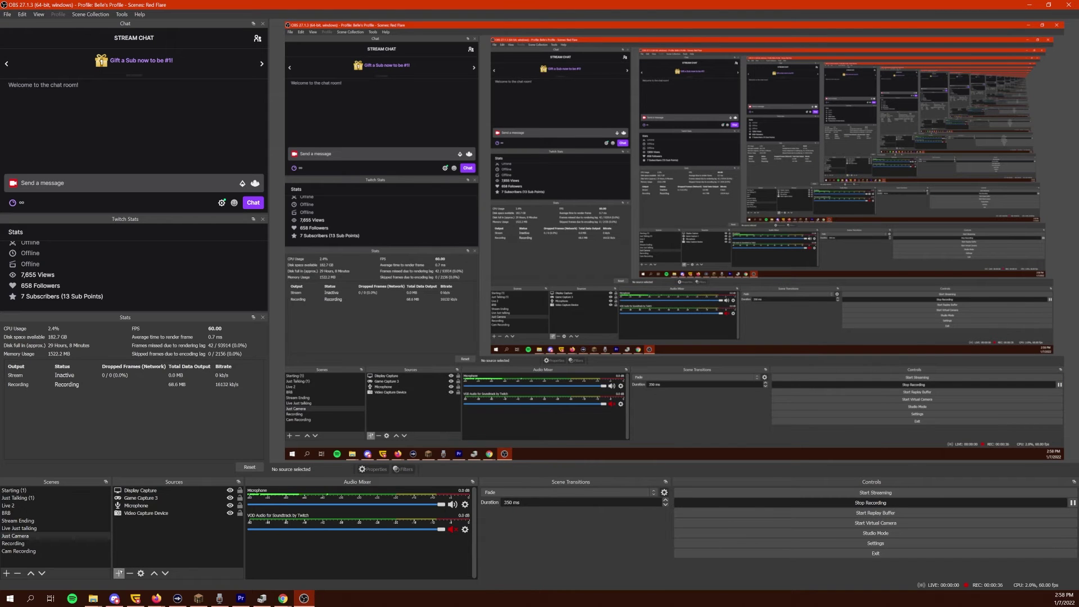
{"action": "left_click", "coordinate": [119, 573]}
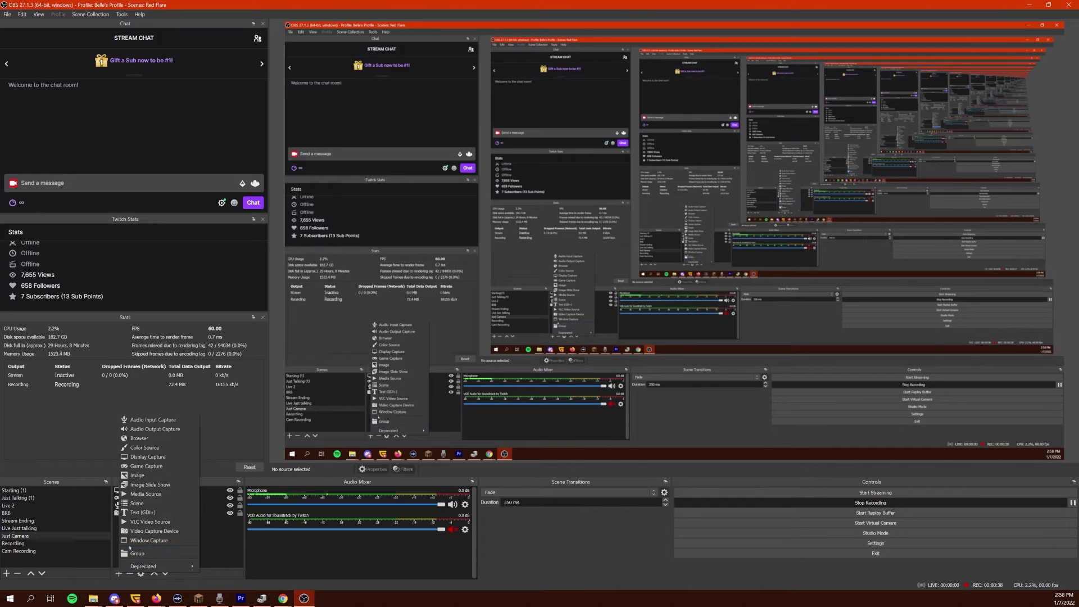
{"action": "left_click", "coordinate": [147, 540]}
{"action": "type", "text": "Like and Subscribe!"}
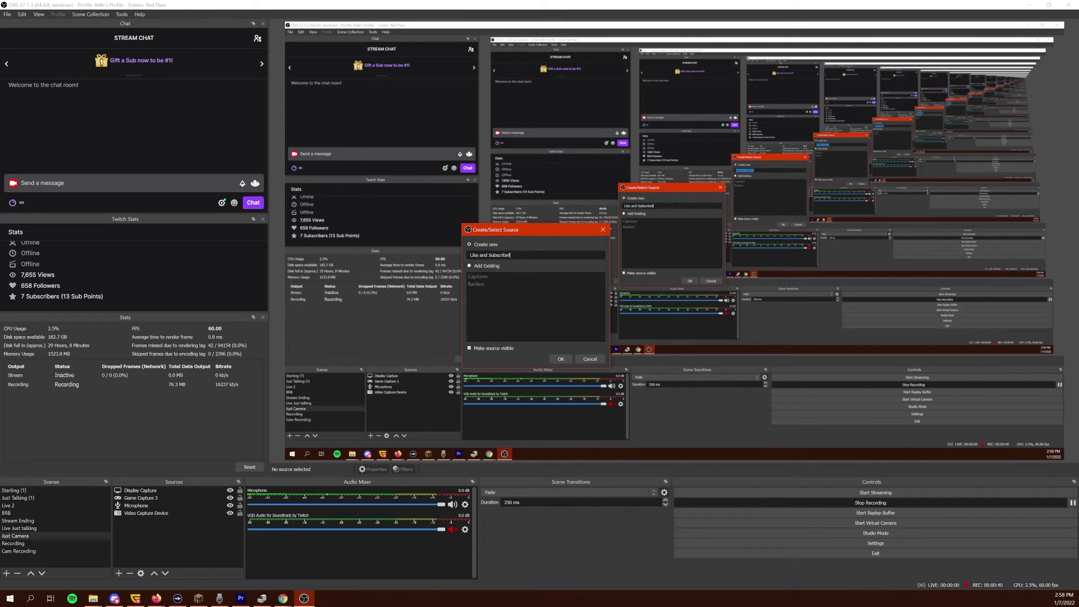
{"action": "left_click", "coordinate": [561, 359]}
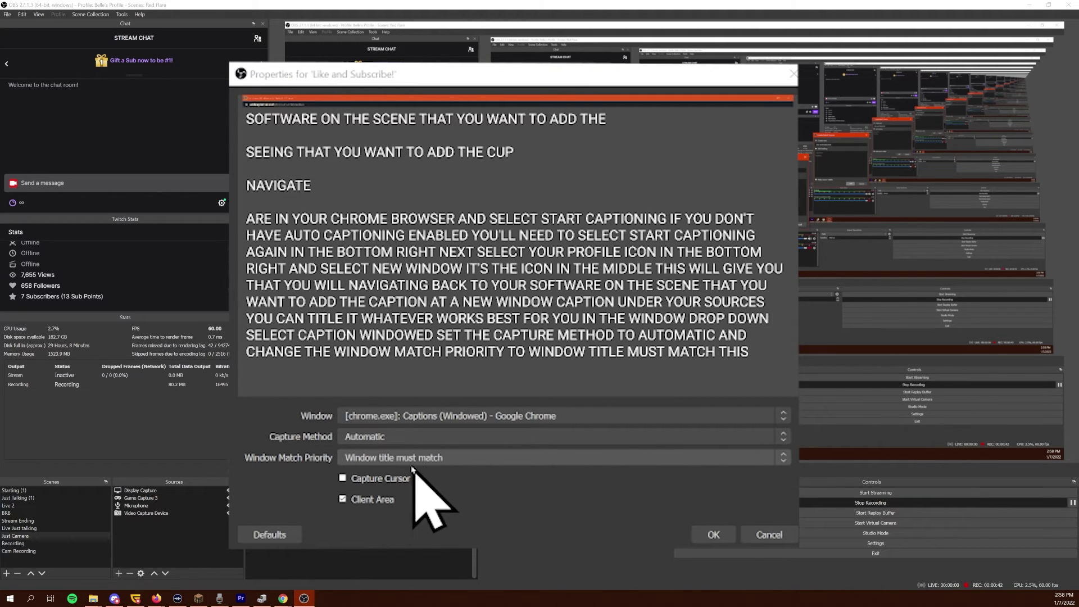
Capture the Captions (Windowed) Chrome window with method Automatic, match priority "Window title must match" and cursor capture off, and confirm the source properties
{"action": "left_click", "coordinate": [374, 477]}
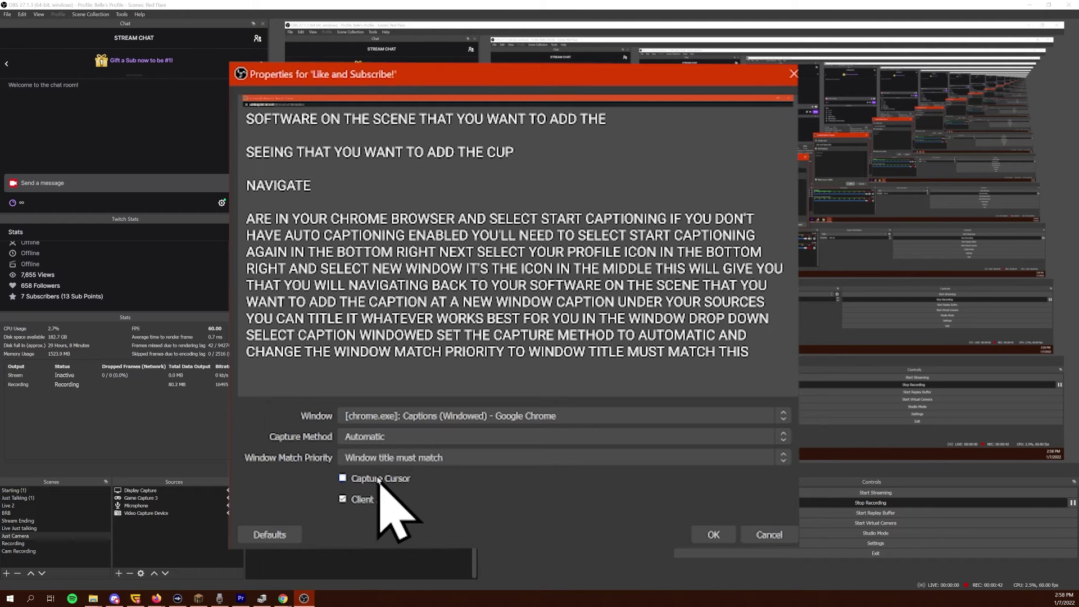
{"action": "left_click", "coordinate": [377, 479]}
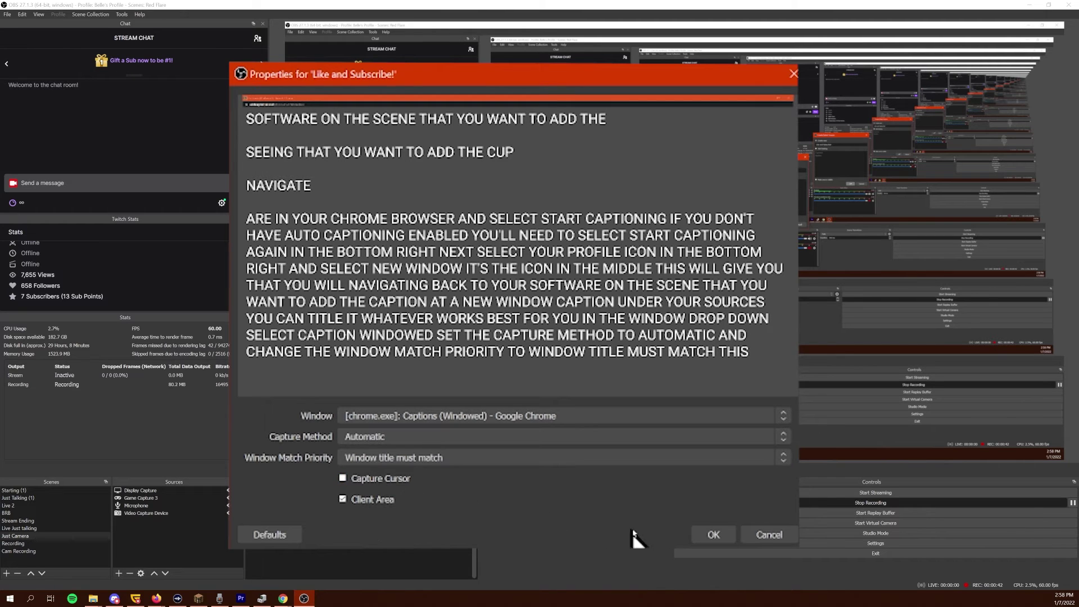
{"action": "left_click", "coordinate": [722, 540]}
Shrink the caption window source from its upper-left corner and reposition it in the OBS preview
{"action": "left_click_drag", "start_coordinate": [286, 22], "coordinate": [659, 255]}
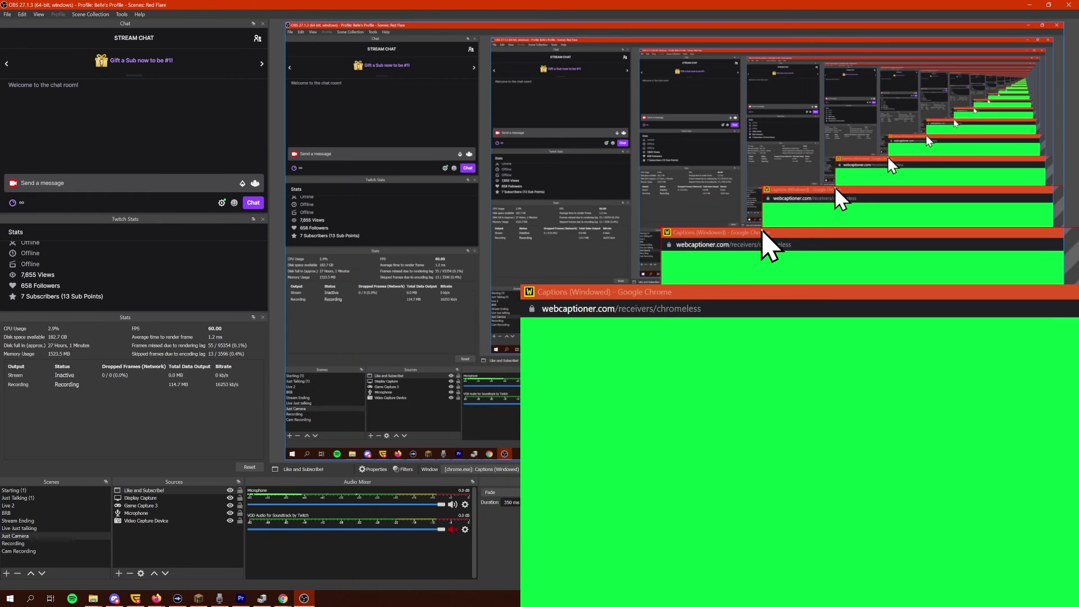
{"action": "left_click_drag", "start_coordinate": [760, 232], "coordinate": [676, 176]}
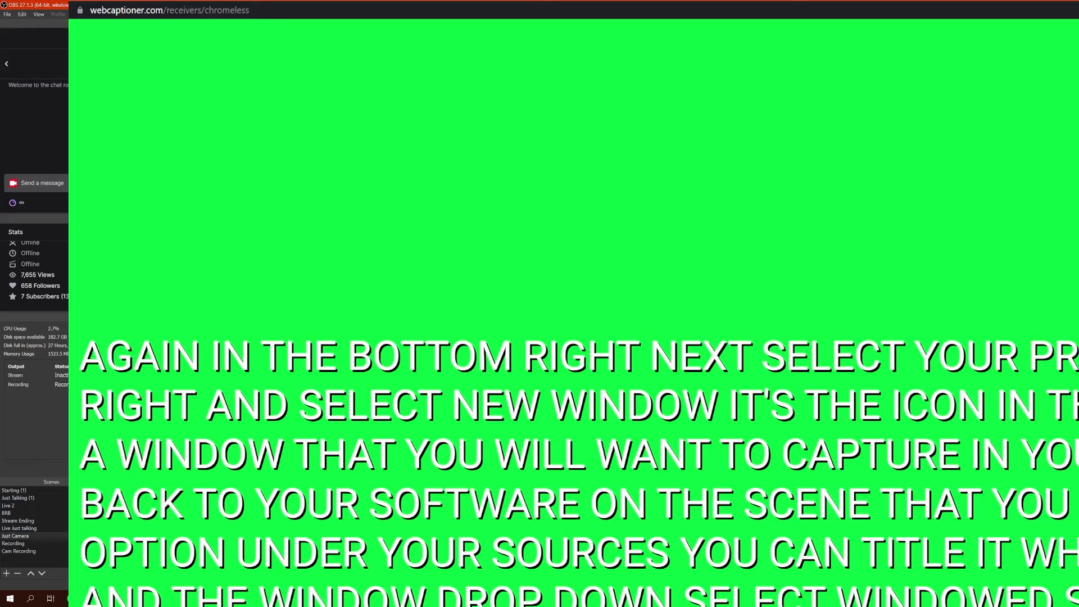
{"action": "left_click_drag", "start_coordinate": [562, 197], "coordinate": [570, 242]}
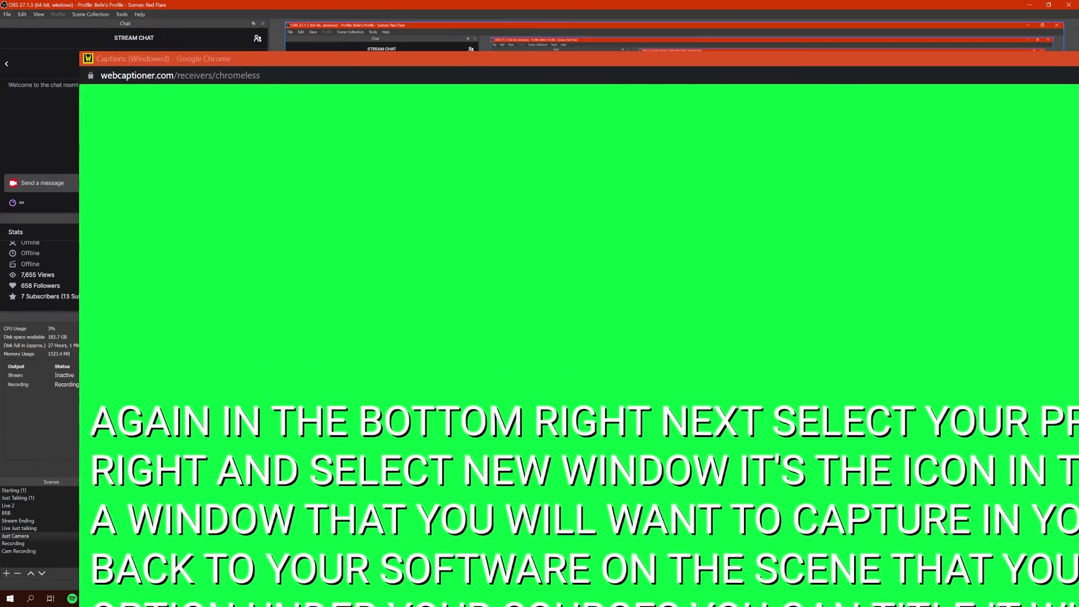
Scale the green captions source down further from its upper-left corner and move it up and to the left in the preview
{"action": "left_click_drag", "start_coordinate": [344, 61], "coordinate": [678, 245]}
{"action": "left_click_drag", "start_coordinate": [809, 304], "coordinate": [802, 298]}
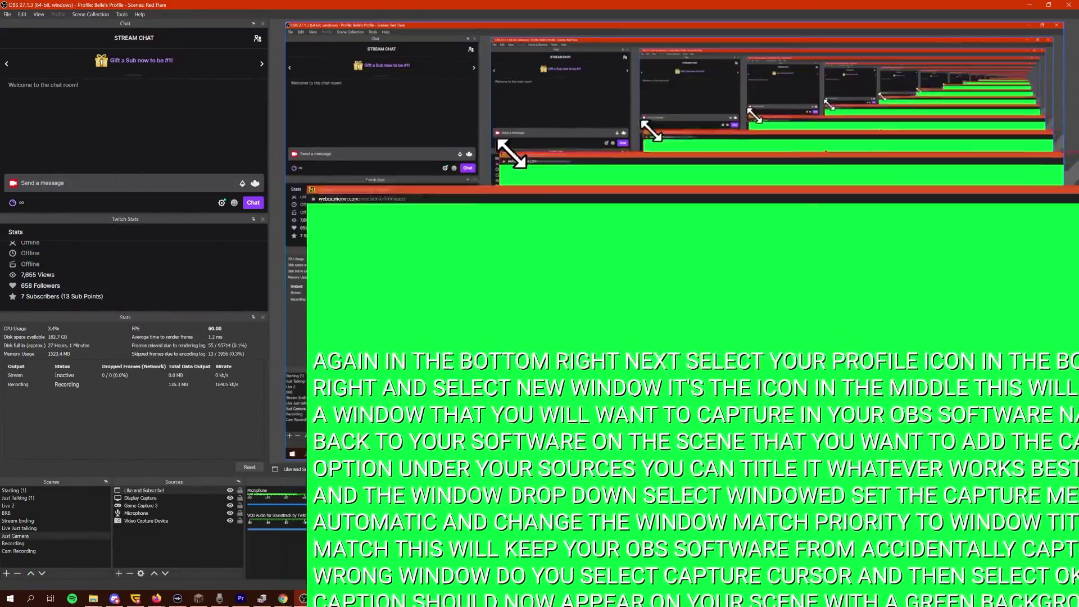
{"action": "left_click_drag", "start_coordinate": [512, 154], "coordinate": [530, 168]}
{"action": "left_click_drag", "start_coordinate": [646, 253], "coordinate": [451, 147]}
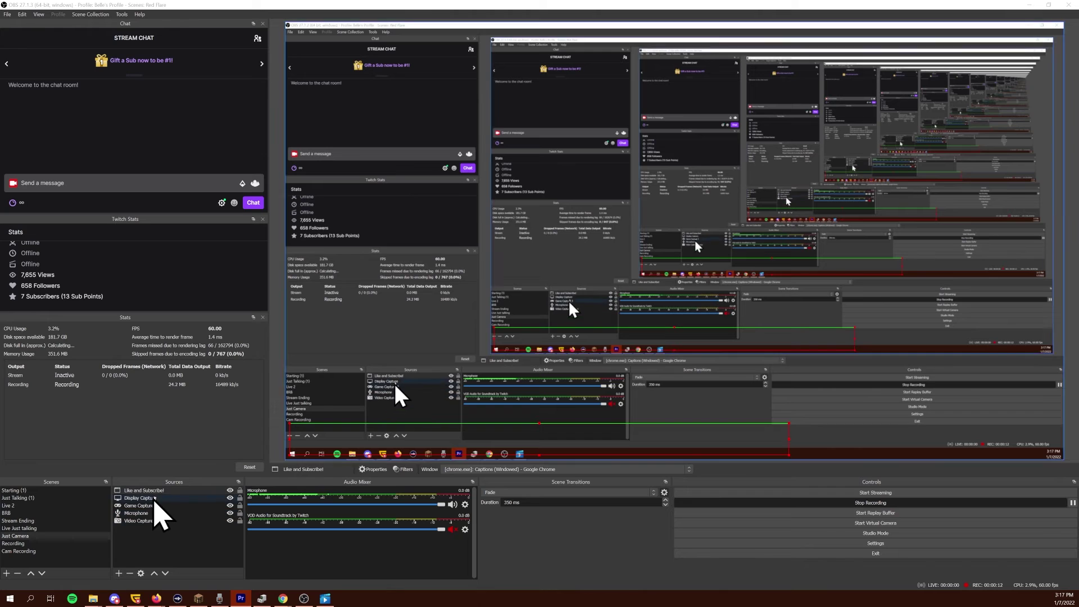
Open the filters of the "Like and Subscribe!" source and add a Chroma Key effect filter with key color type Green
{"action": "right_click", "coordinate": [164, 491]}
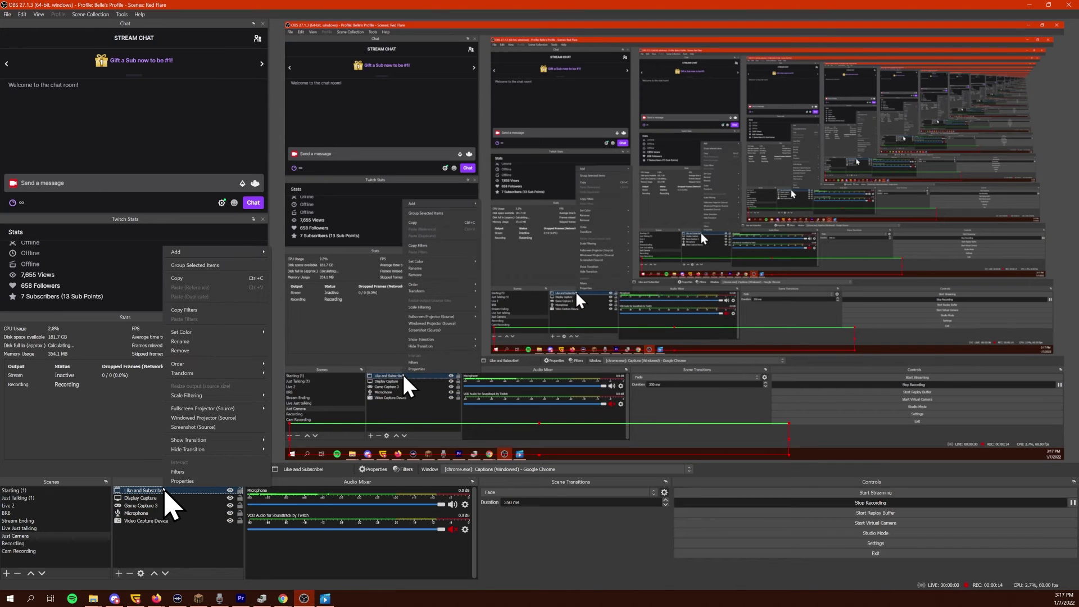
{"action": "left_click", "coordinate": [213, 472]}
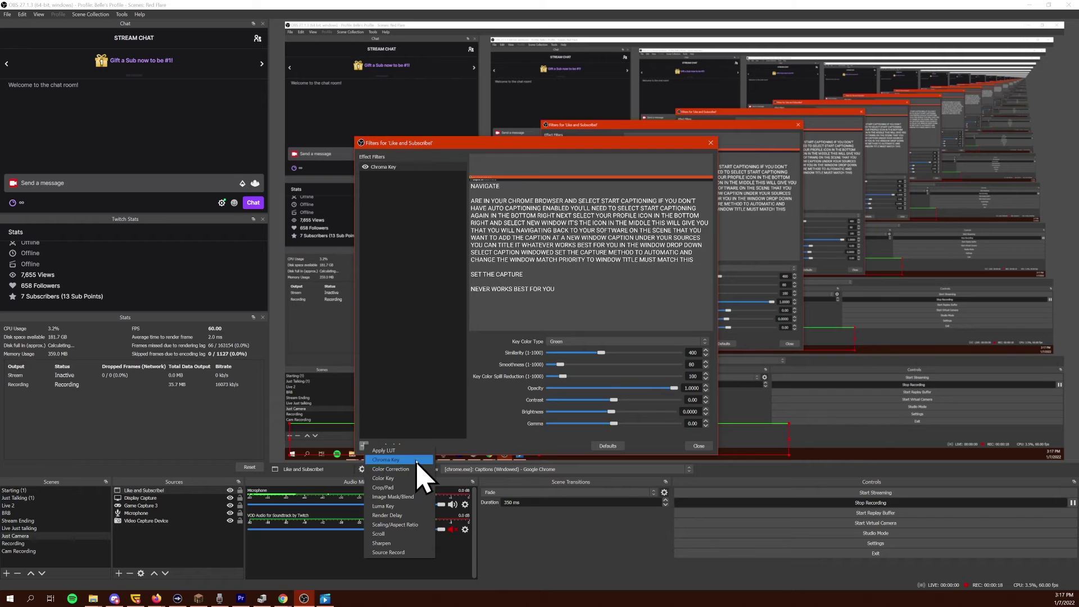
{"action": "left_click", "coordinate": [414, 369]}
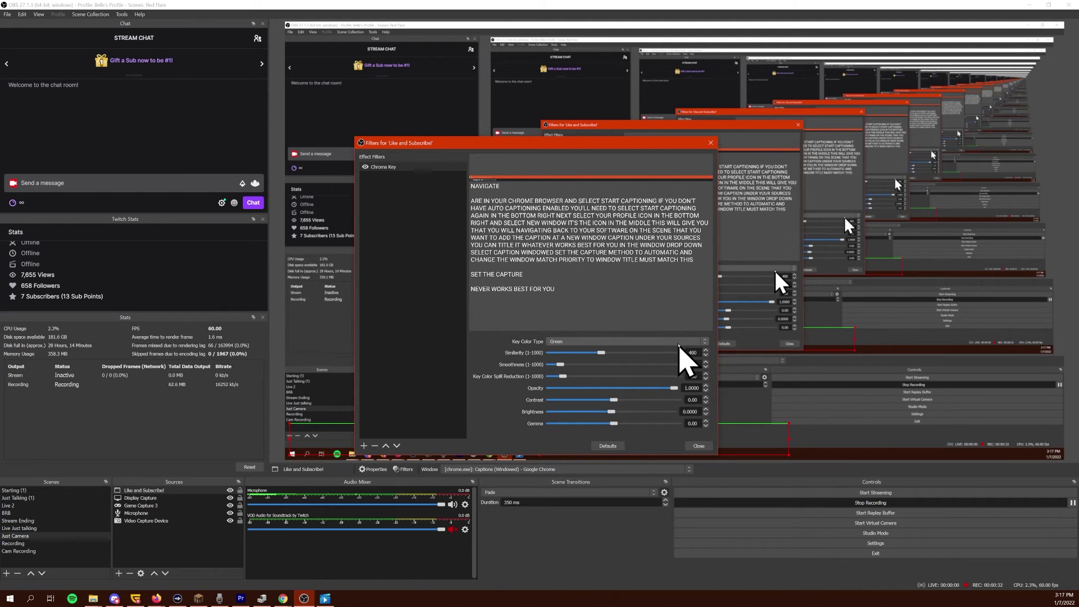
Set the Chroma Key's similarity to 400, smoothness to 80, spill reduction to 100, opacity to 1.0000, and contrast, brightness and gamma to 0
{"action": "double_click", "coordinate": [693, 353]}
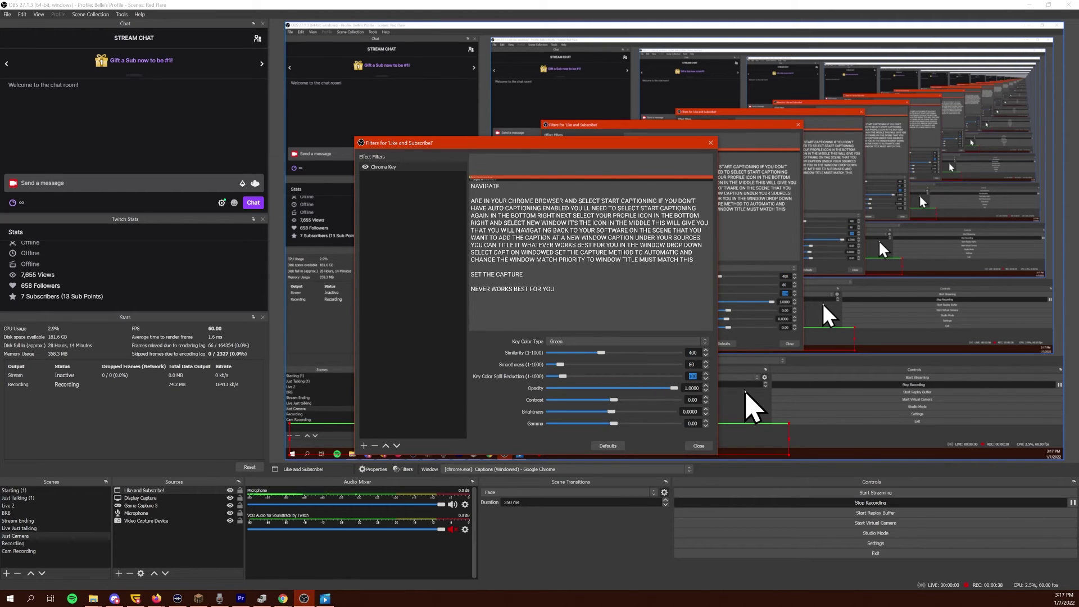
{"action": "type", "text": "1"}
{"action": "key", "text": "Tab"}
{"action": "key", "text": "Tab"}
{"action": "key", "text": "Tab"}
{"action": "key", "text": "Tab"}
{"action": "key", "text": "Tab"}
{"action": "key", "text": "Tab"}
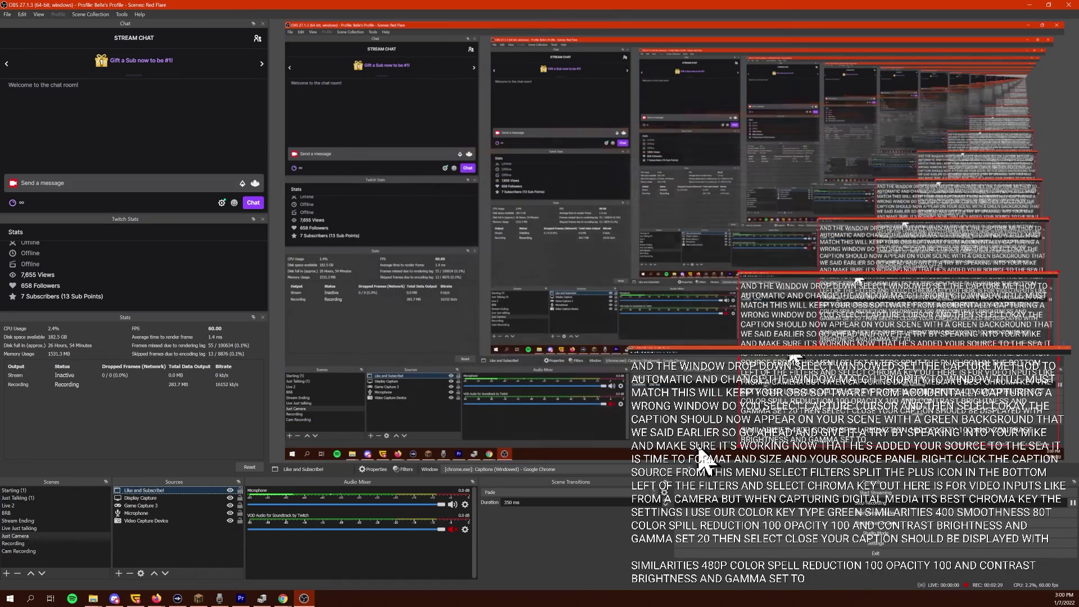
Place the keyed captions source in the lower-left of the preview and crop its top edge down to about two lines of text
{"action": "left_click_drag", "start_coordinate": [863, 295], "coordinate": [394, 109]}
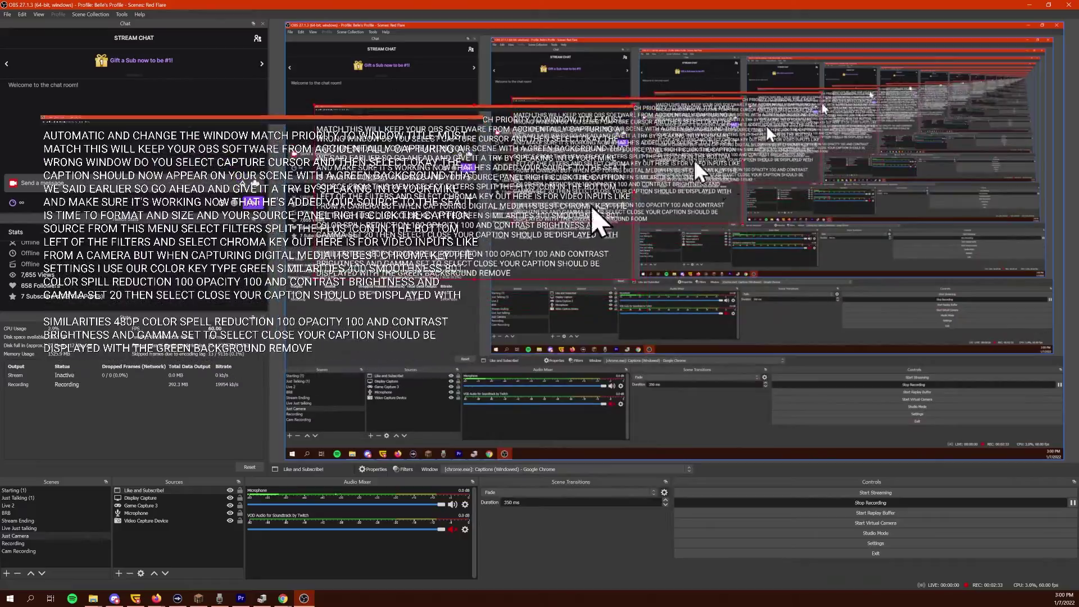
{"action": "left_click_drag", "start_coordinate": [634, 279], "coordinate": [801, 379]}
{"action": "left_click_drag", "start_coordinate": [559, 108], "coordinate": [532, 183]}
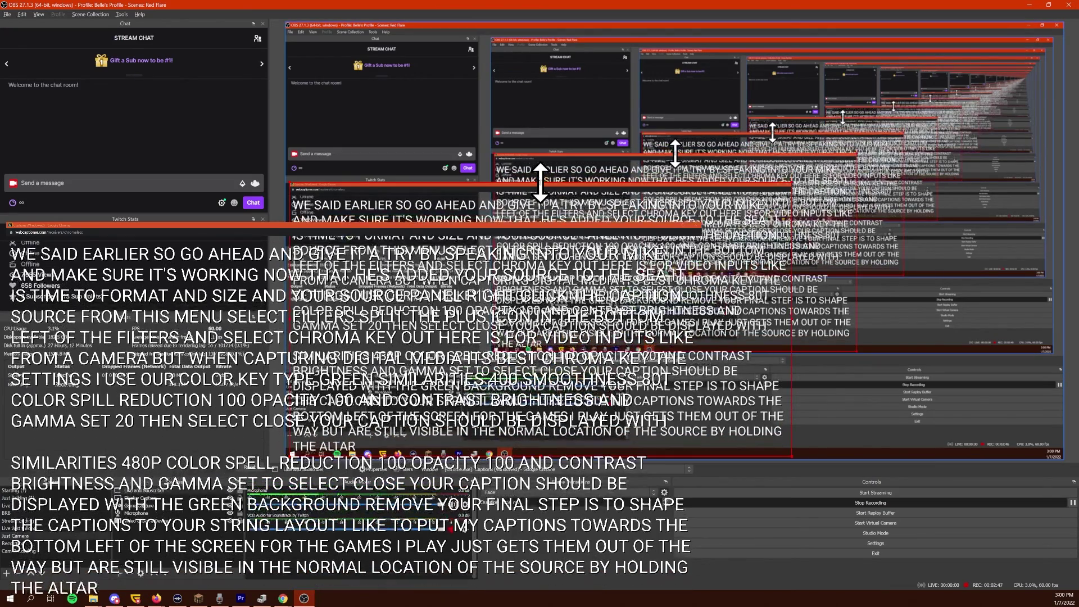
{"action": "left_click_drag", "start_coordinate": [540, 183], "coordinate": [533, 422]}
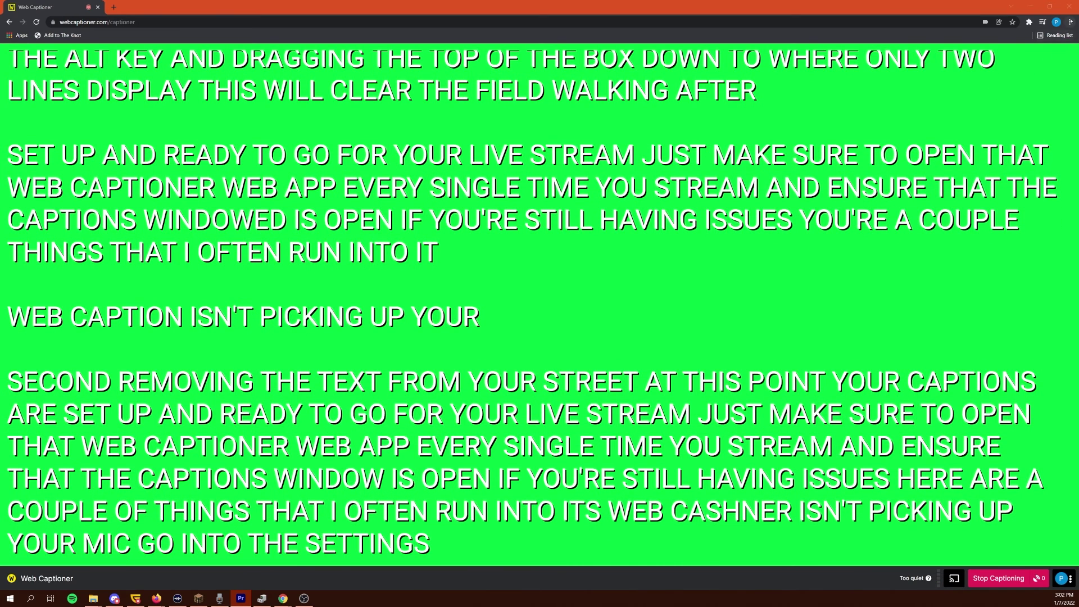
Switch to Chrome, open the microphone permissions in its site settings and select Mic In (Elgato Wave:3) as the microphone
{"action": "left_click", "coordinate": [1069, 21]}
{"action": "left_click", "coordinate": [992, 166]}
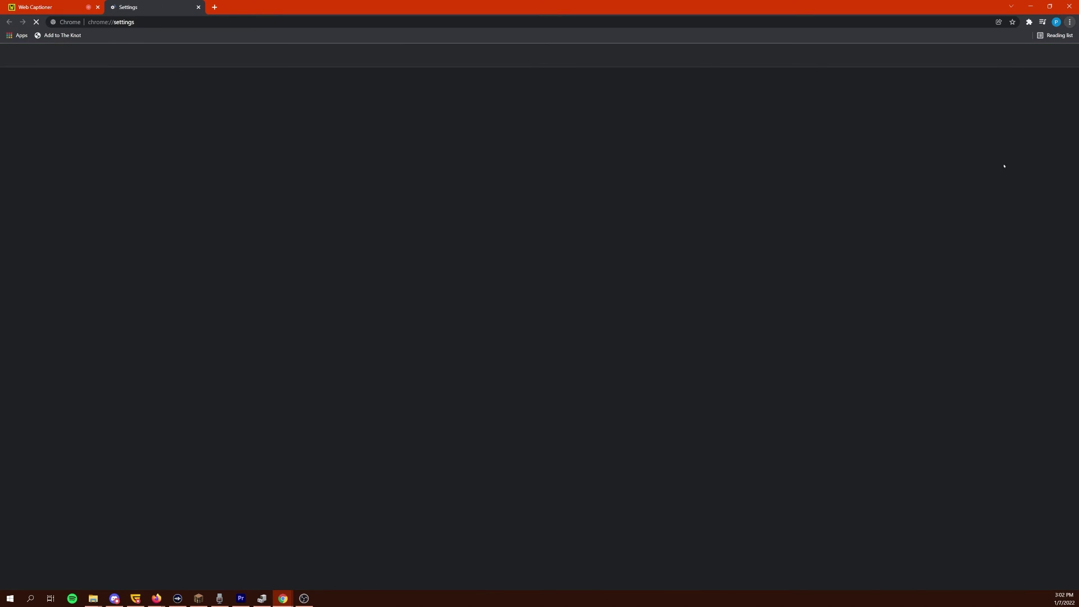
{"action": "left_click", "coordinate": [57, 113]}
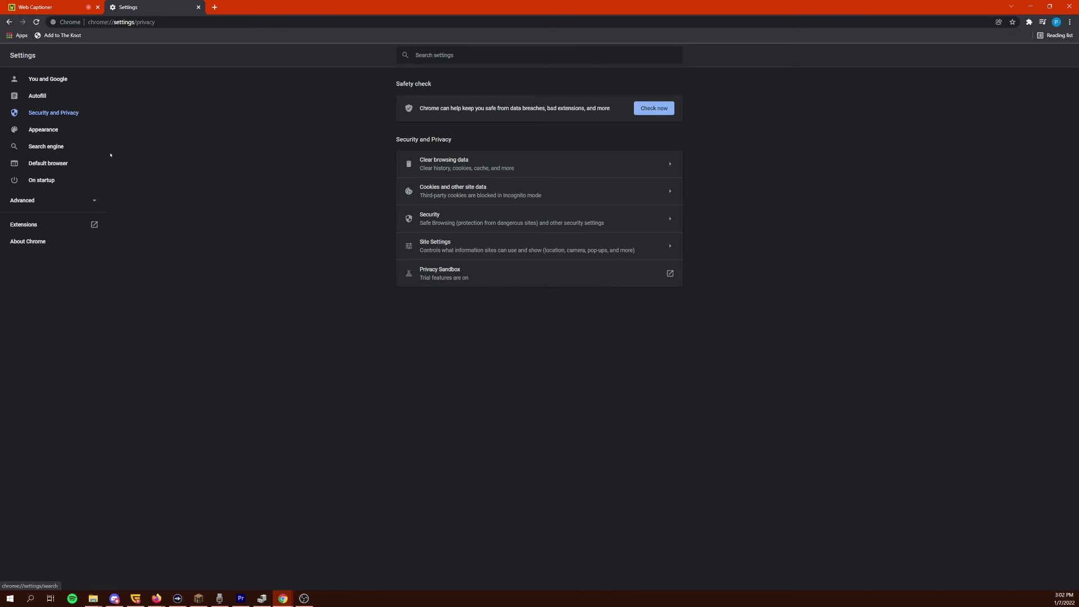
{"action": "left_click", "coordinate": [475, 243]}
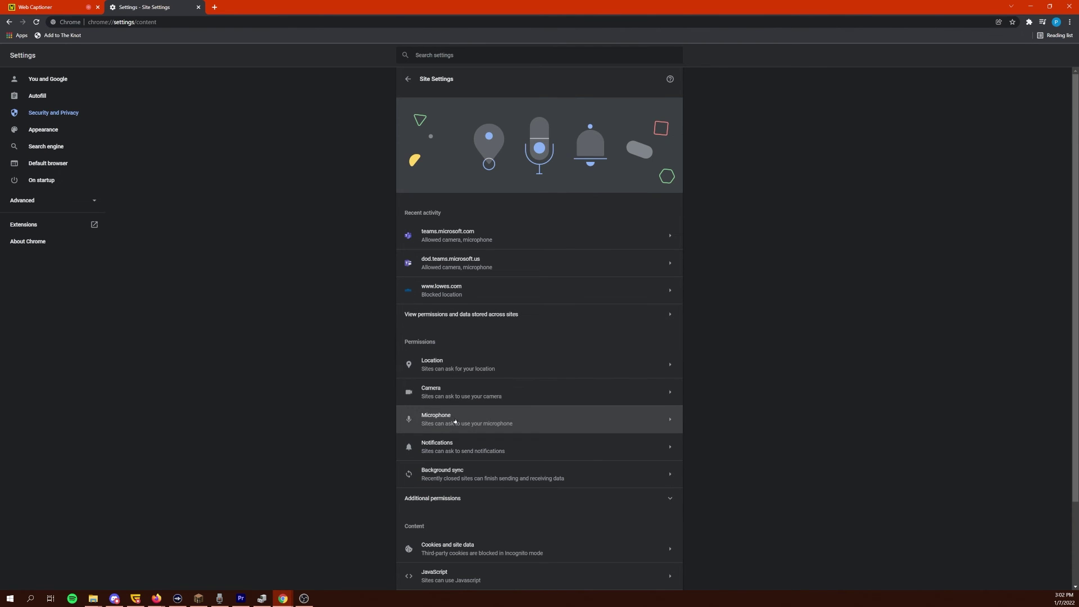
{"action": "left_click", "coordinate": [455, 423]}
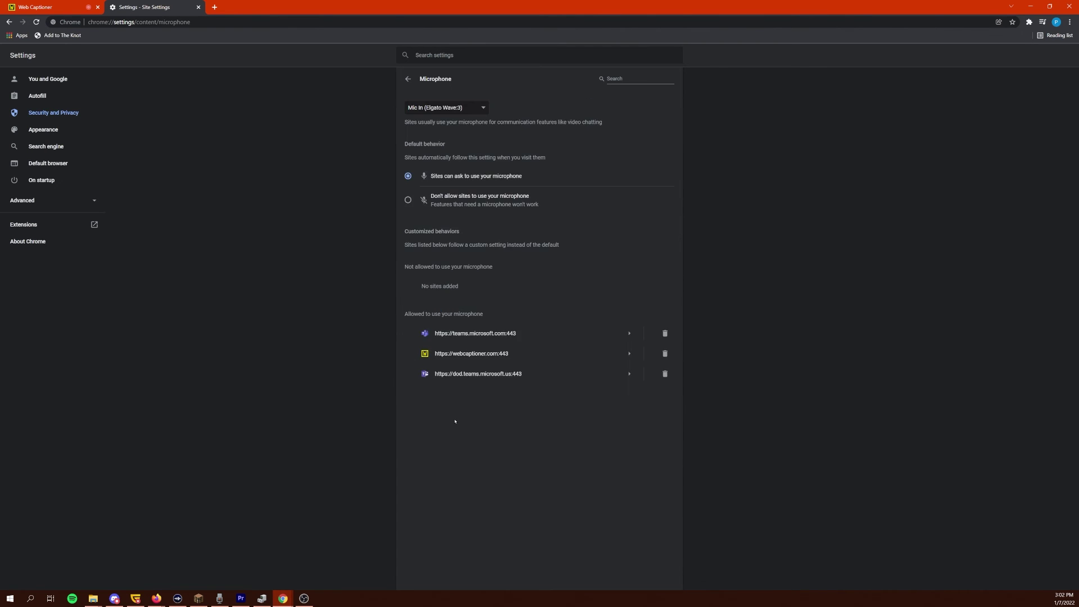
{"action": "left_click", "coordinate": [454, 109]}
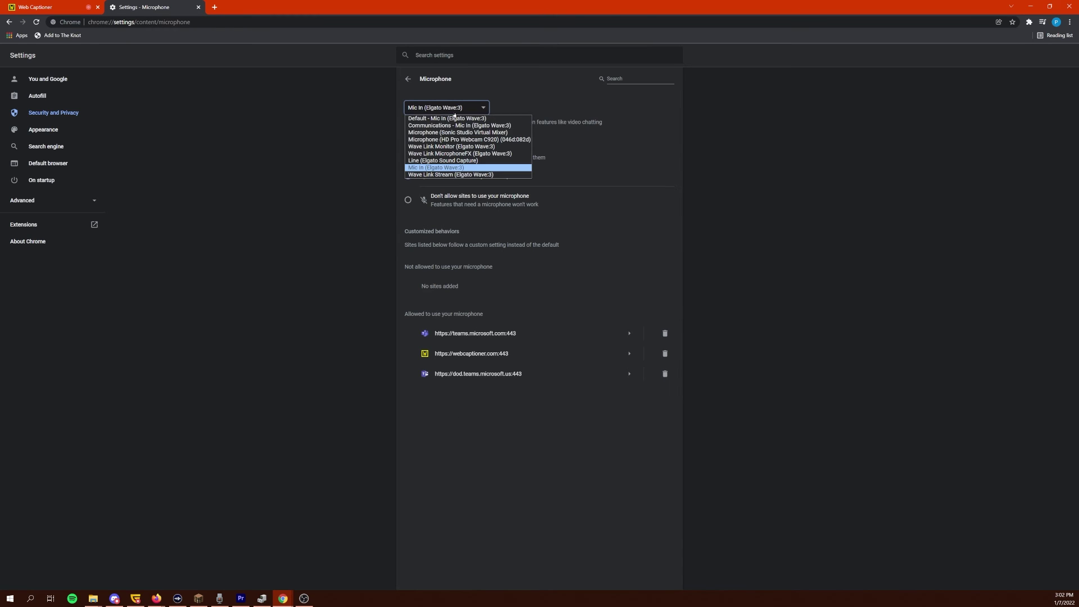
{"action": "left_click", "coordinate": [453, 170]}
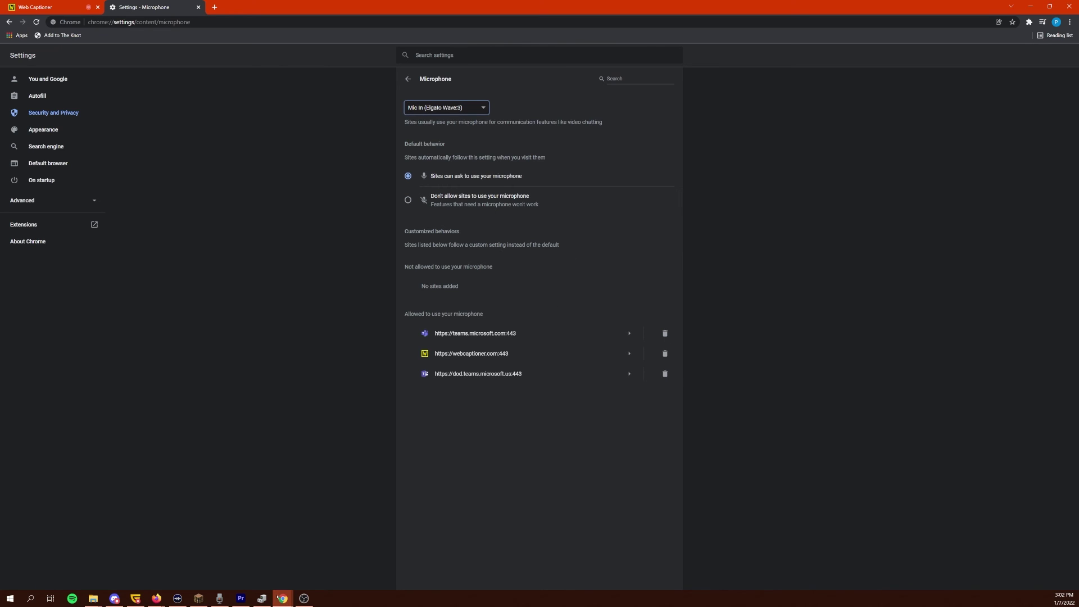
Bring the Captions (Windowed) window to the front, restore it from its maximized size and switch to OBS
{"action": "mouse_move", "coordinate": [279, 597]}
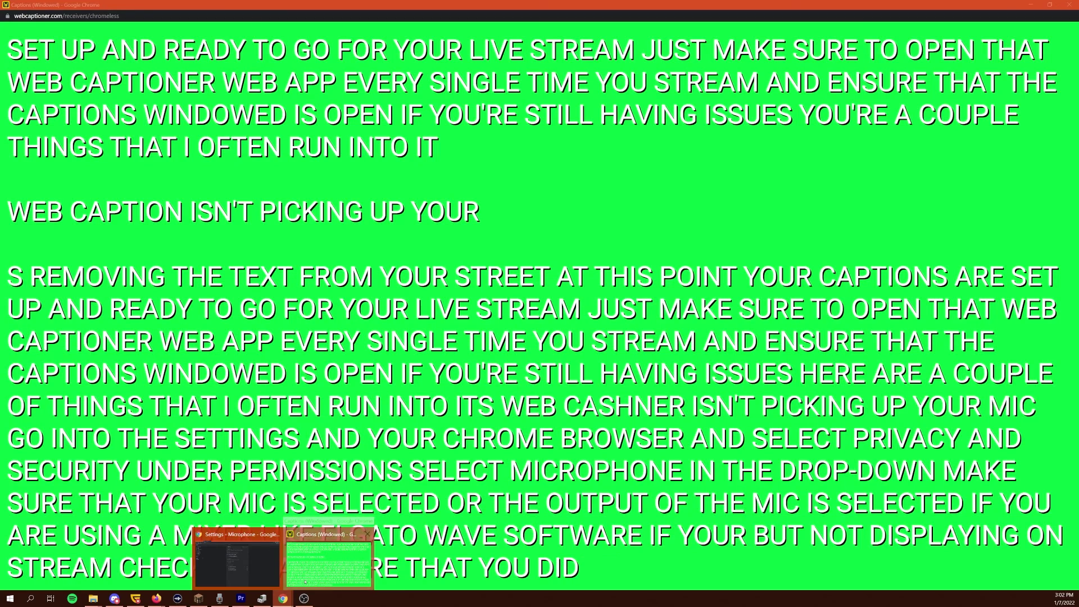
{"action": "left_click", "coordinate": [307, 584]}
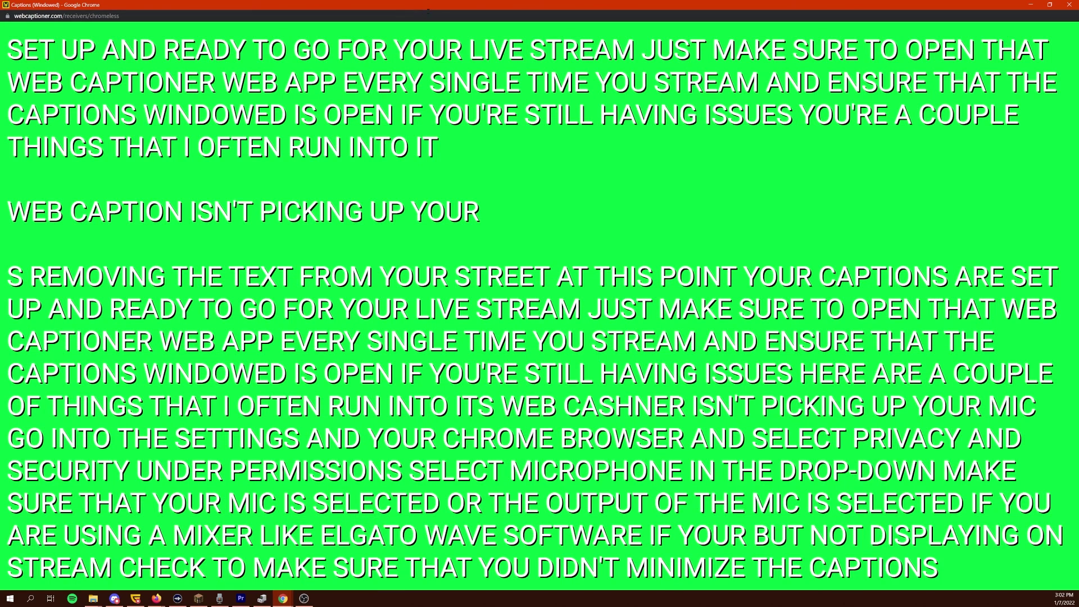
{"action": "left_click", "coordinate": [1050, 5]}
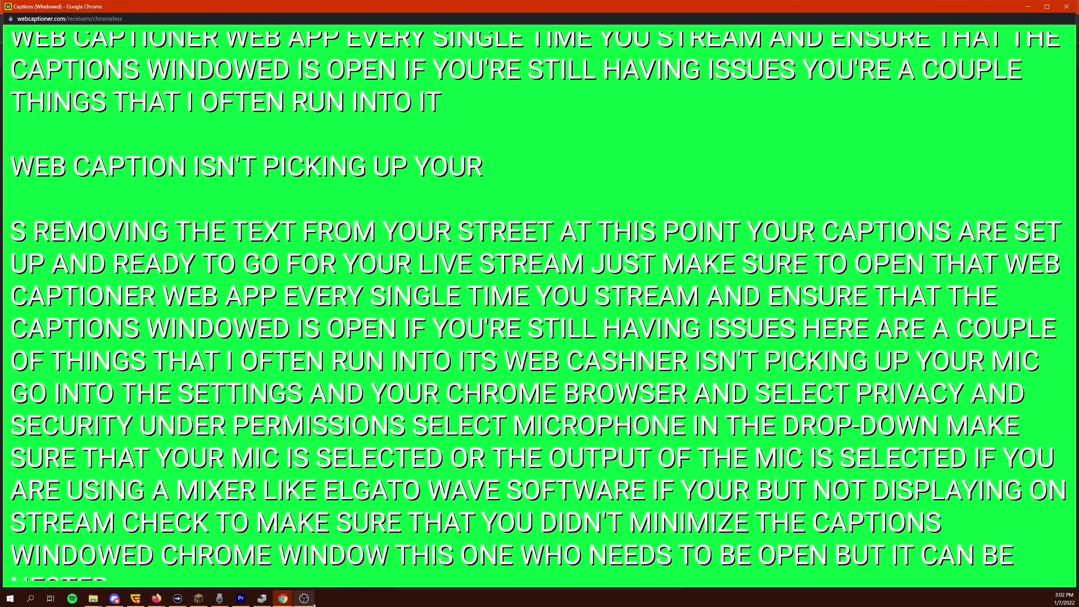
{"action": "mouse_move", "coordinate": [314, 604]}
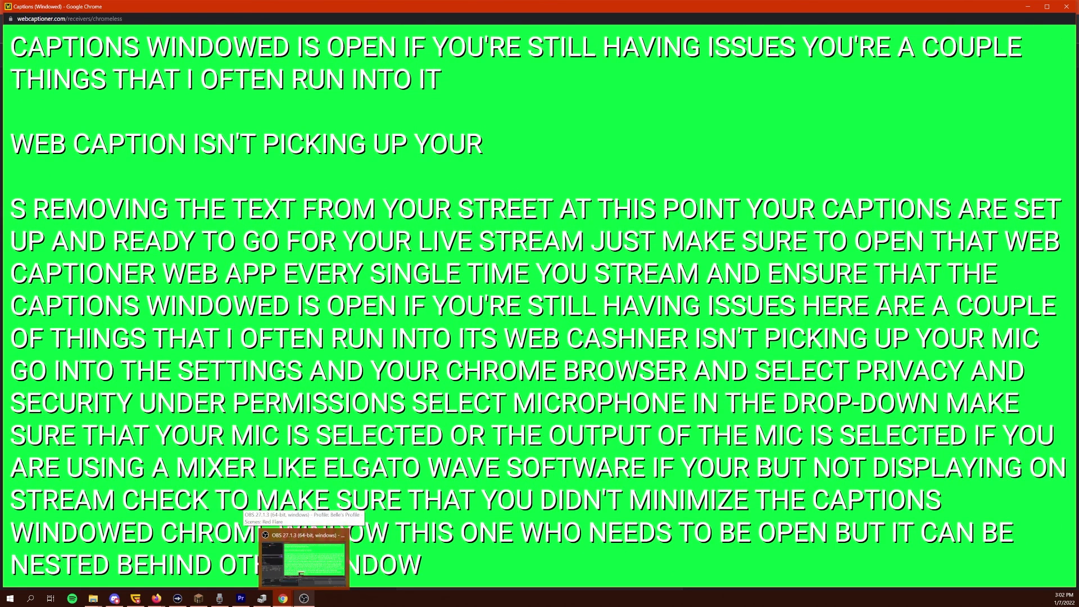